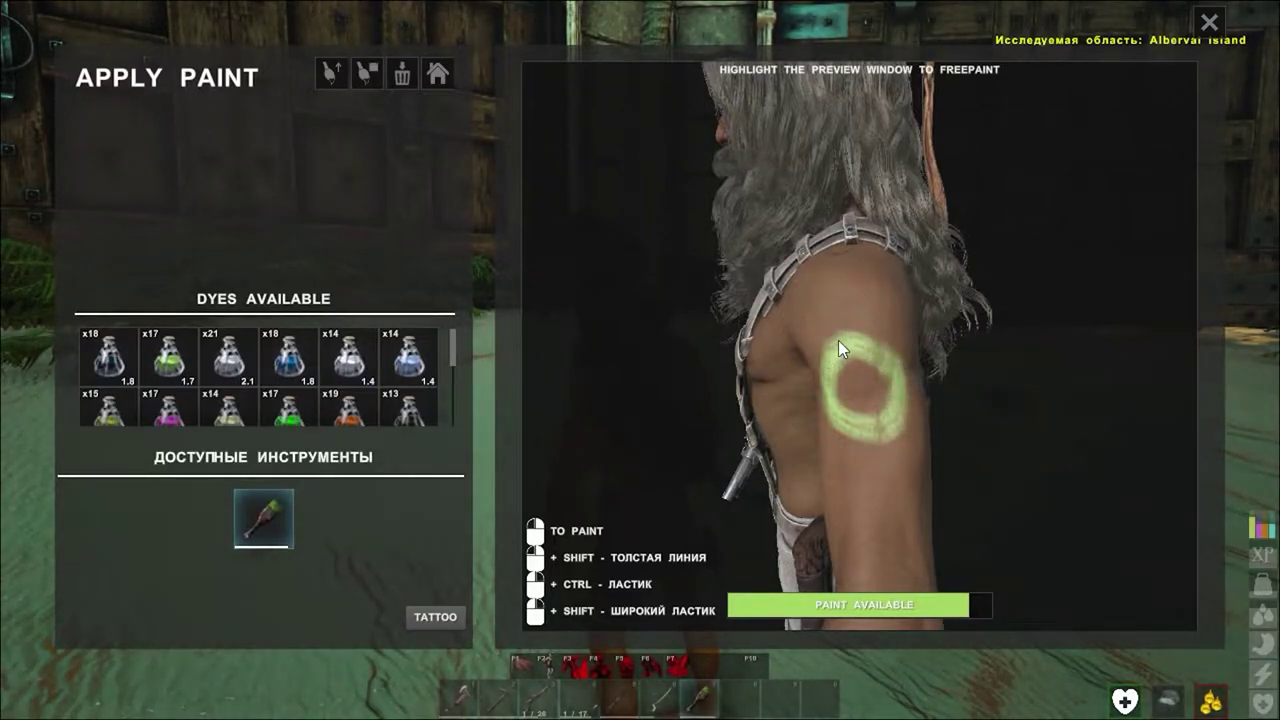
Paint thick light green rings on both of the character's upper arms and on the abdomen.
{"action": "mouse_move", "coordinate": [866, 416]}
{"action": "left_mouse_down"}
{"action": "mouse_move", "coordinate": [834, 404]}
{"action": "mouse_move", "coordinate": [842, 352]}
{"action": "left_mouse_up"}
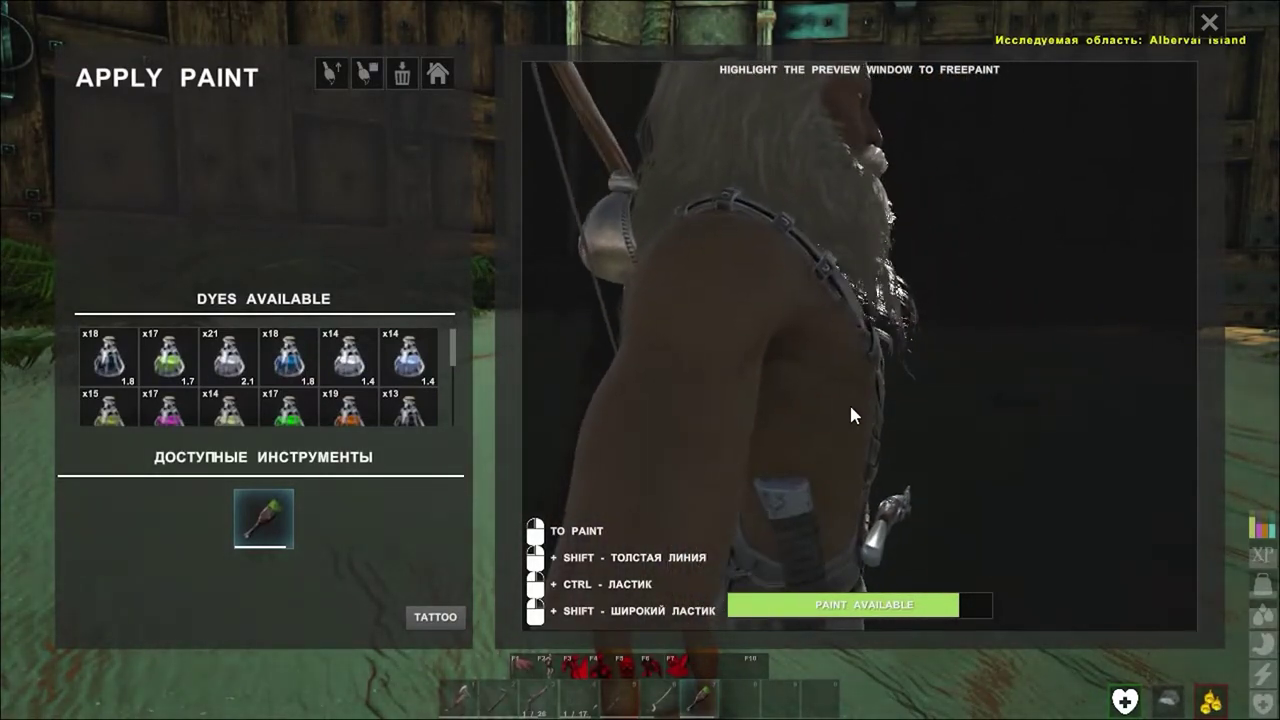
{"action": "mouse_move", "coordinate": [649, 508]}
{"action": "left_mouse_down"}
{"action": "mouse_move", "coordinate": [719, 480]}
{"action": "mouse_move", "coordinate": [685, 401]}
{"action": "left_mouse_up"}
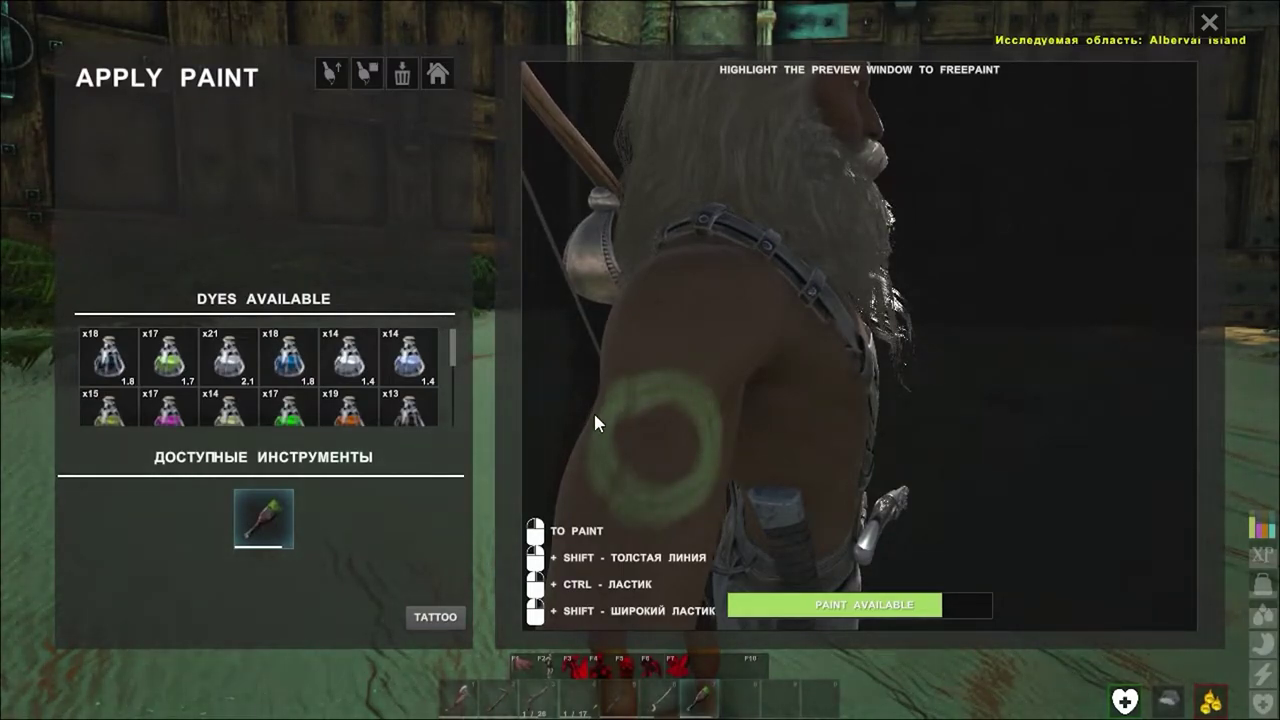
{"action": "left_click_drag", "start_coordinate": [900, 428], "coordinate": [819, 425]}
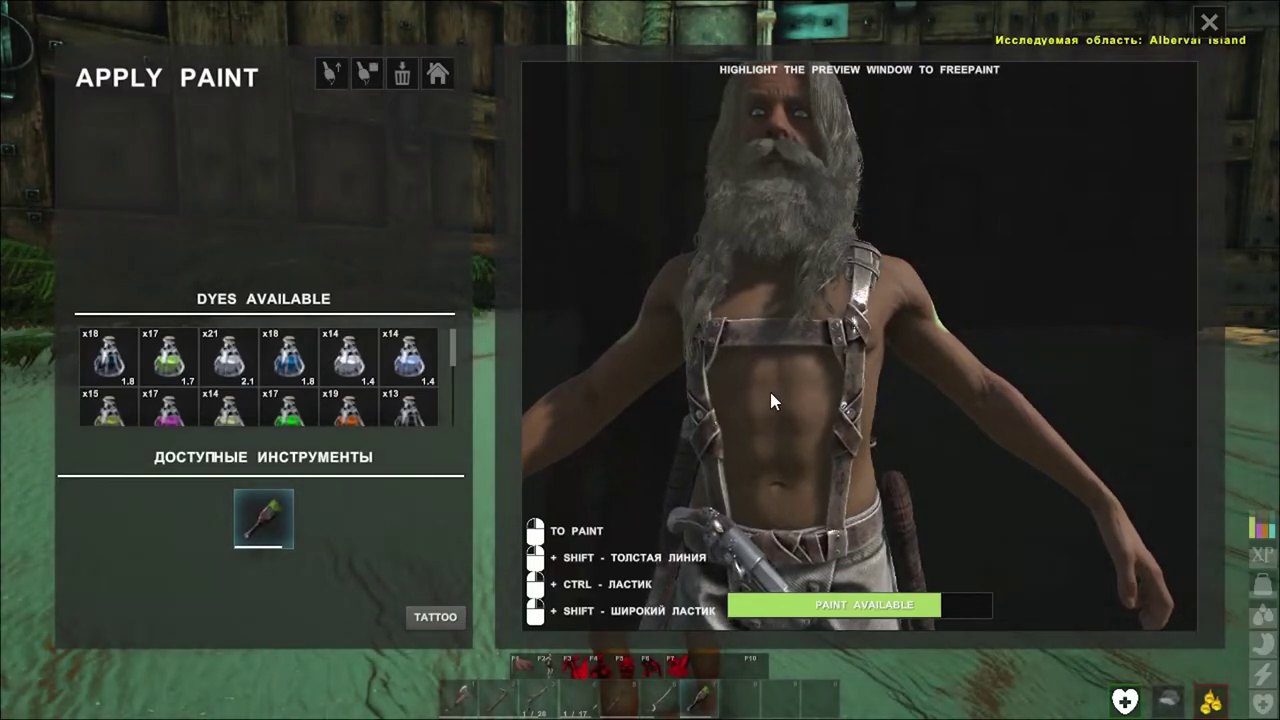
{"action": "mouse_move", "coordinate": [755, 375]}
{"action": "left_mouse_down"}
{"action": "mouse_move", "coordinate": [731, 422]}
{"action": "mouse_move", "coordinate": [745, 452]}
{"action": "mouse_move", "coordinate": [781, 469]}
{"action": "left_mouse_up"}
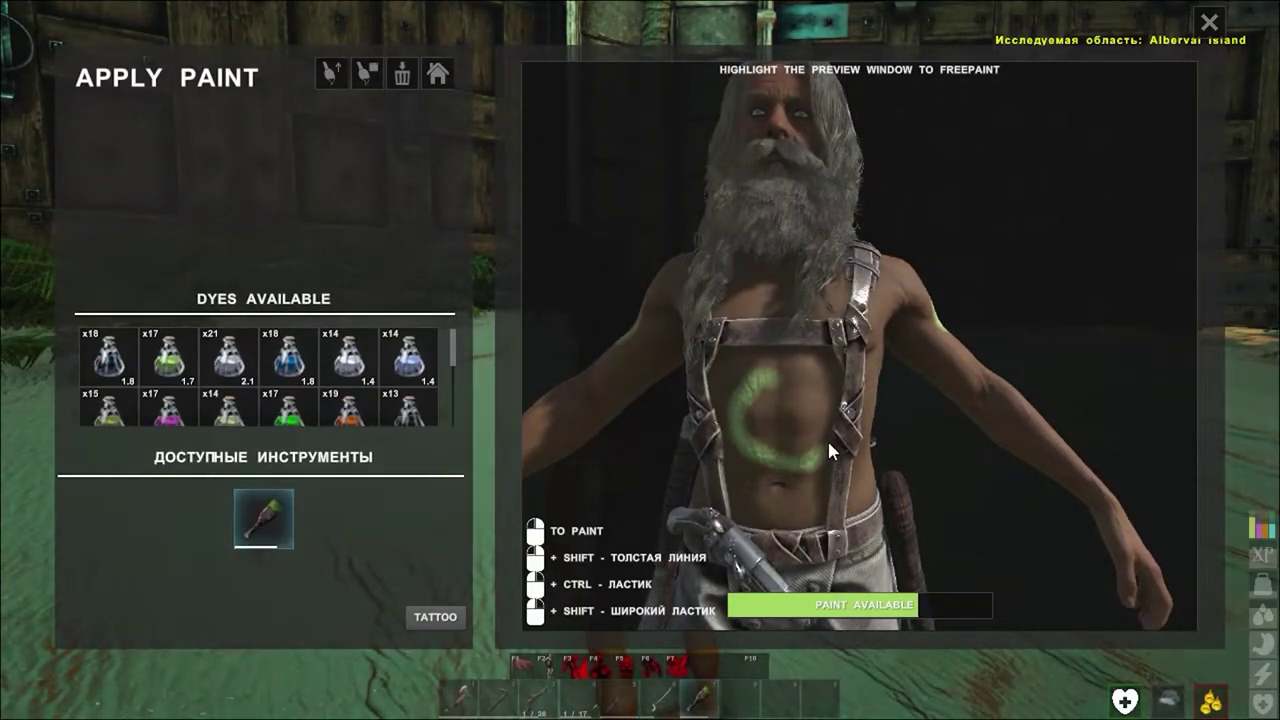
{"action": "mouse_move", "coordinate": [804, 382]}
{"action": "left_mouse_down"}
{"action": "mouse_move", "coordinate": [752, 376]}
{"action": "mouse_move", "coordinate": [734, 398]}
{"action": "left_mouse_up"}
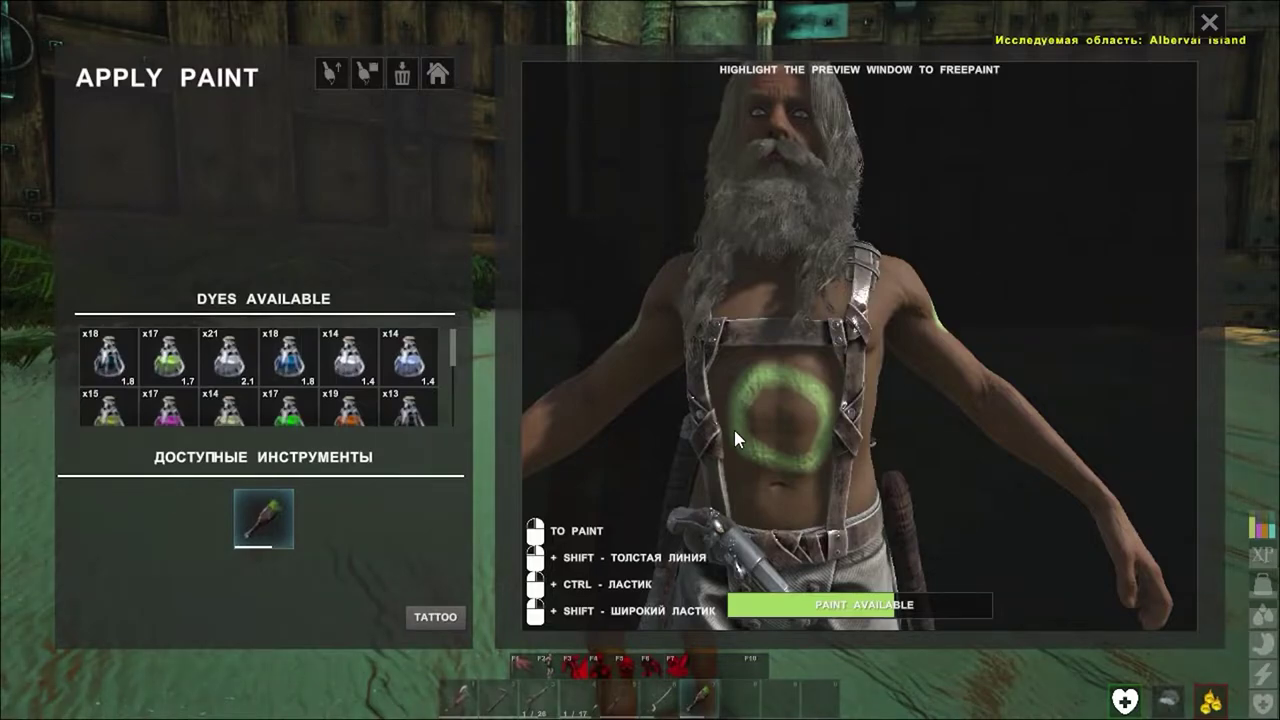
{"action": "mouse_move", "coordinate": [756, 456]}
{"action": "left_mouse_down"}
{"action": "mouse_move", "coordinate": [805, 467]}
{"action": "mouse_move", "coordinate": [828, 449]}
{"action": "mouse_move", "coordinate": [738, 432]}
{"action": "left_mouse_up"}
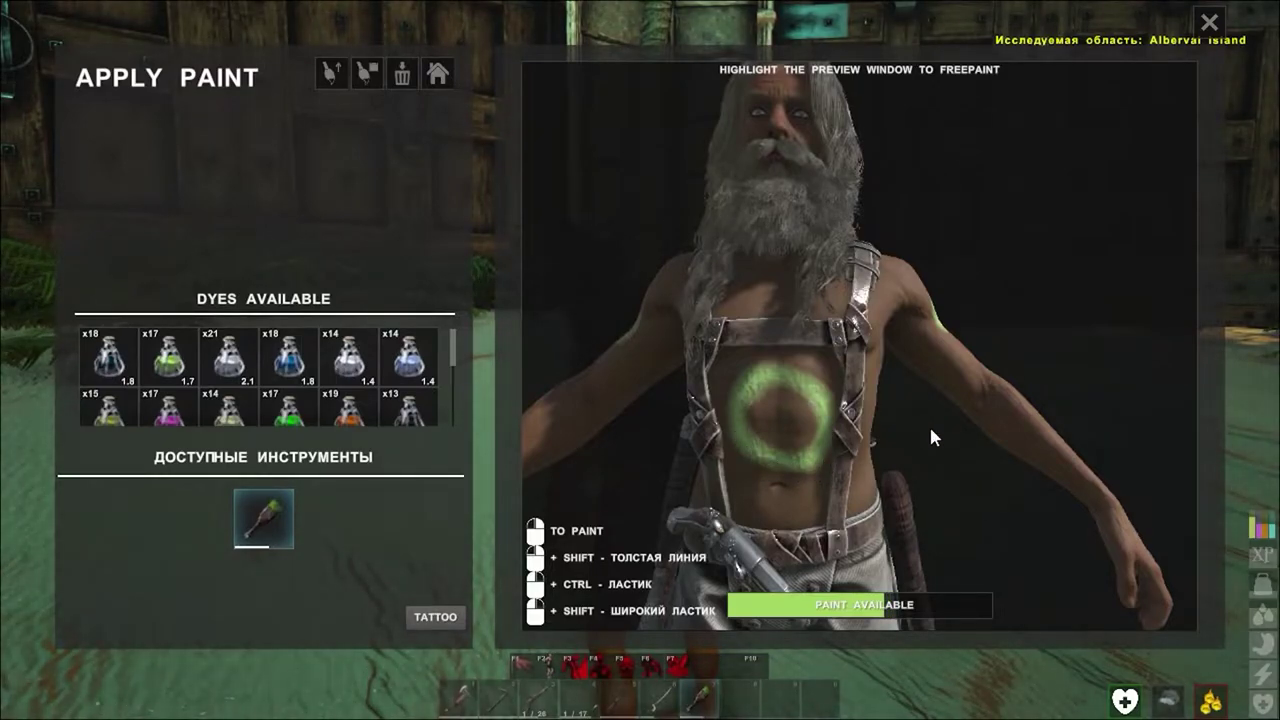
Save the body painting under the name 123.
{"action": "mouse_move", "coordinate": [907, 432]}
{"action": "left_mouse_down"}
{"action": "mouse_move", "coordinate": [815, 408]}
{"action": "mouse_move", "coordinate": [839, 426]}
{"action": "mouse_move", "coordinate": [895, 432]}
{"action": "left_mouse_up"}
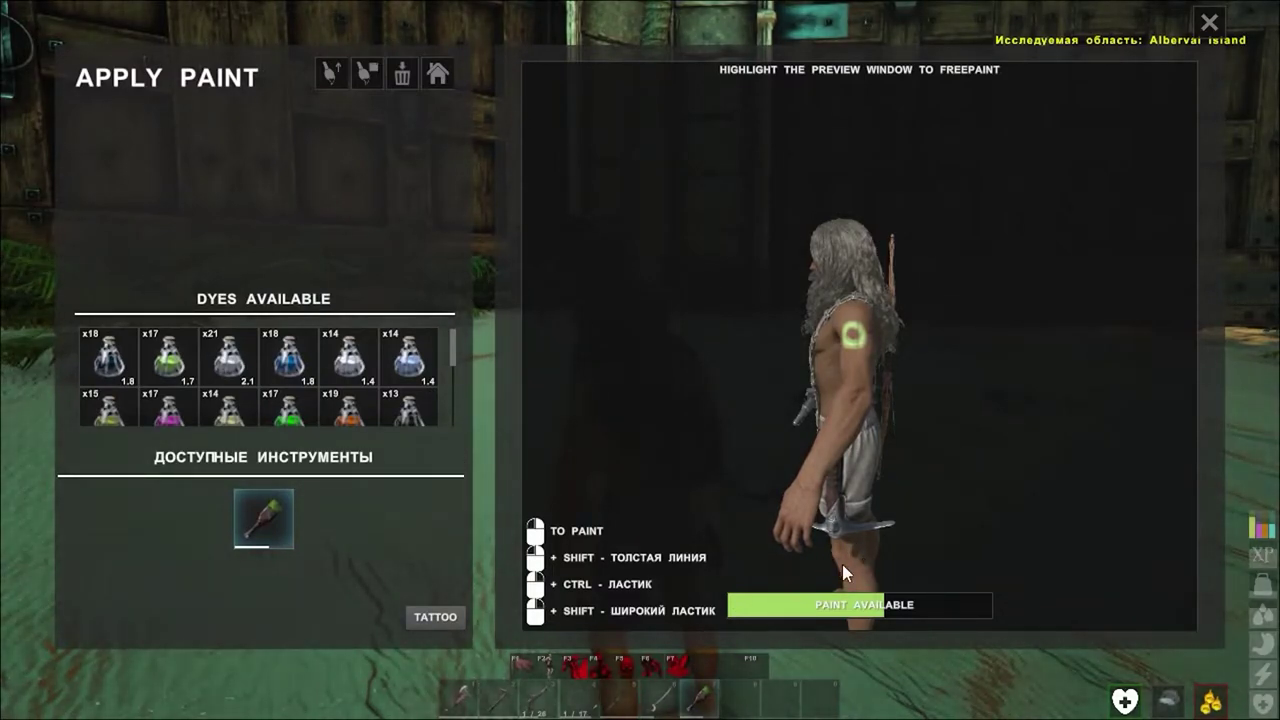
{"action": "left_click", "coordinate": [367, 74]}
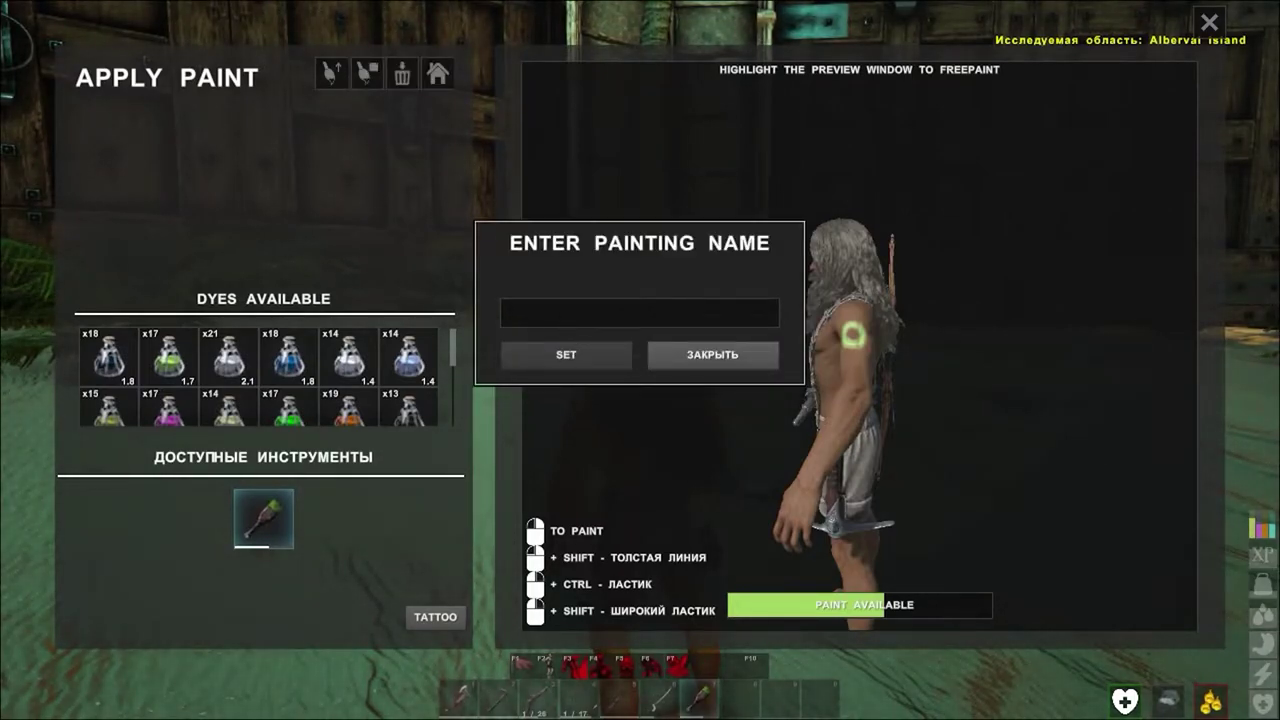
{"action": "type", "text": "123"}
{"action": "left_click", "coordinate": [566, 355]}
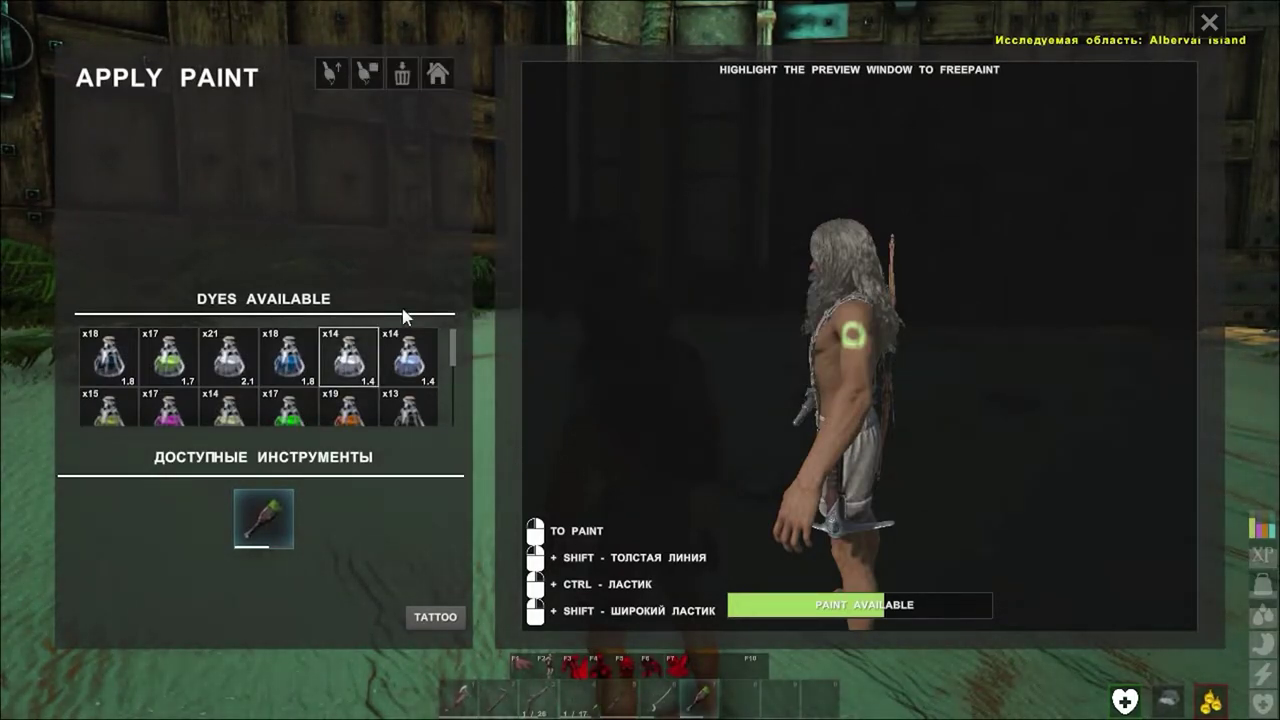
{"action": "mouse_move", "coordinate": [814, 438]}
{"action": "left_mouse_down"}
{"action": "mouse_move", "coordinate": [987, 430]}
{"action": "mouse_move", "coordinate": [783, 445]}
{"action": "mouse_move", "coordinate": [891, 447]}
{"action": "mouse_move", "coordinate": [808, 452]}
{"action": "left_mouse_up"}
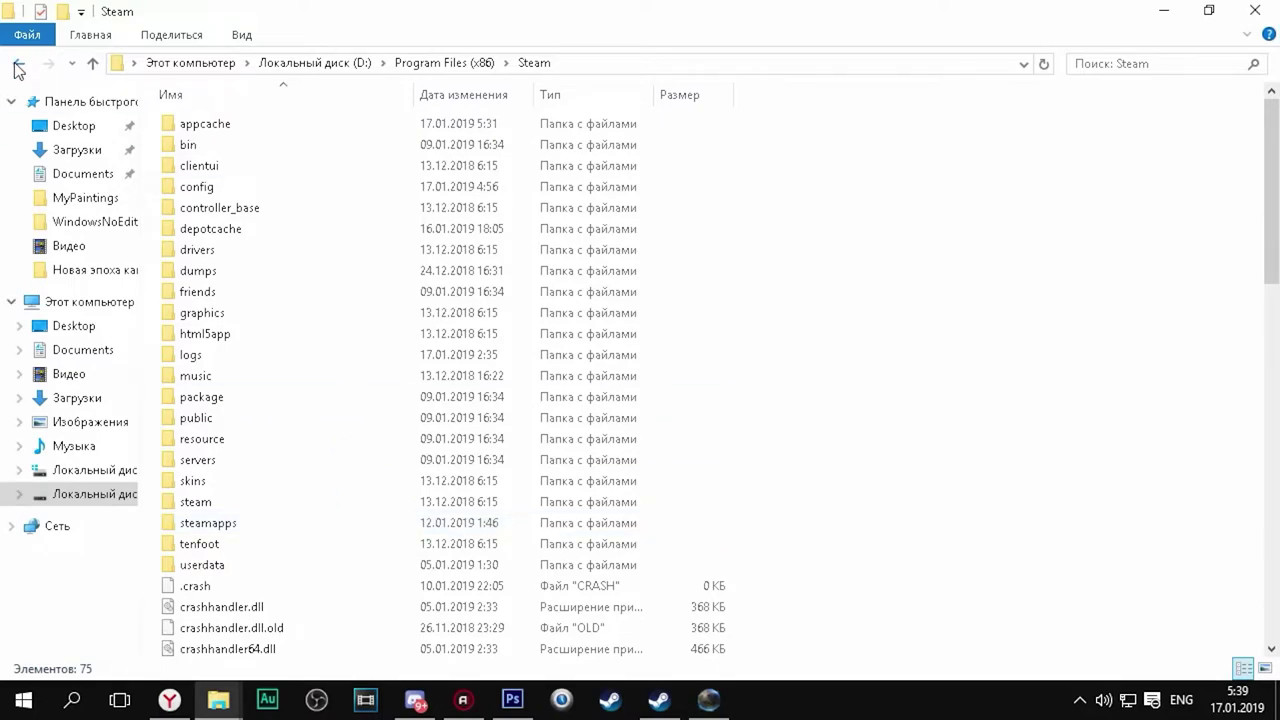
In File Explorer, open Steam\steamapps\common\ATLAS\ShooterGame\Saved\MyPaintings on drive D and select 123_PlayerPawnTest_Male_C_2.pnt.
{"action": "left_click", "coordinate": [15, 63]}
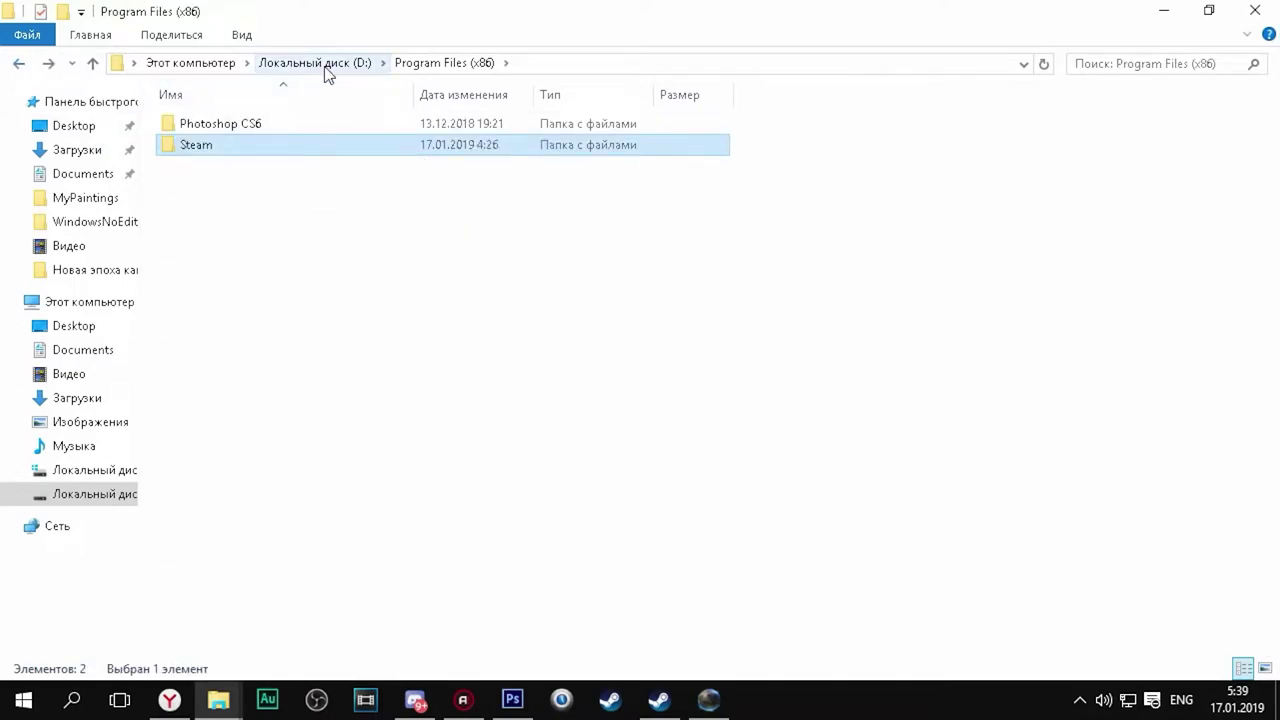
{"action": "double_click", "coordinate": [228, 152]}
{"action": "scroll", "coordinate": [291, 449], "scroll_direction": "down", "scroll_amount": 3}
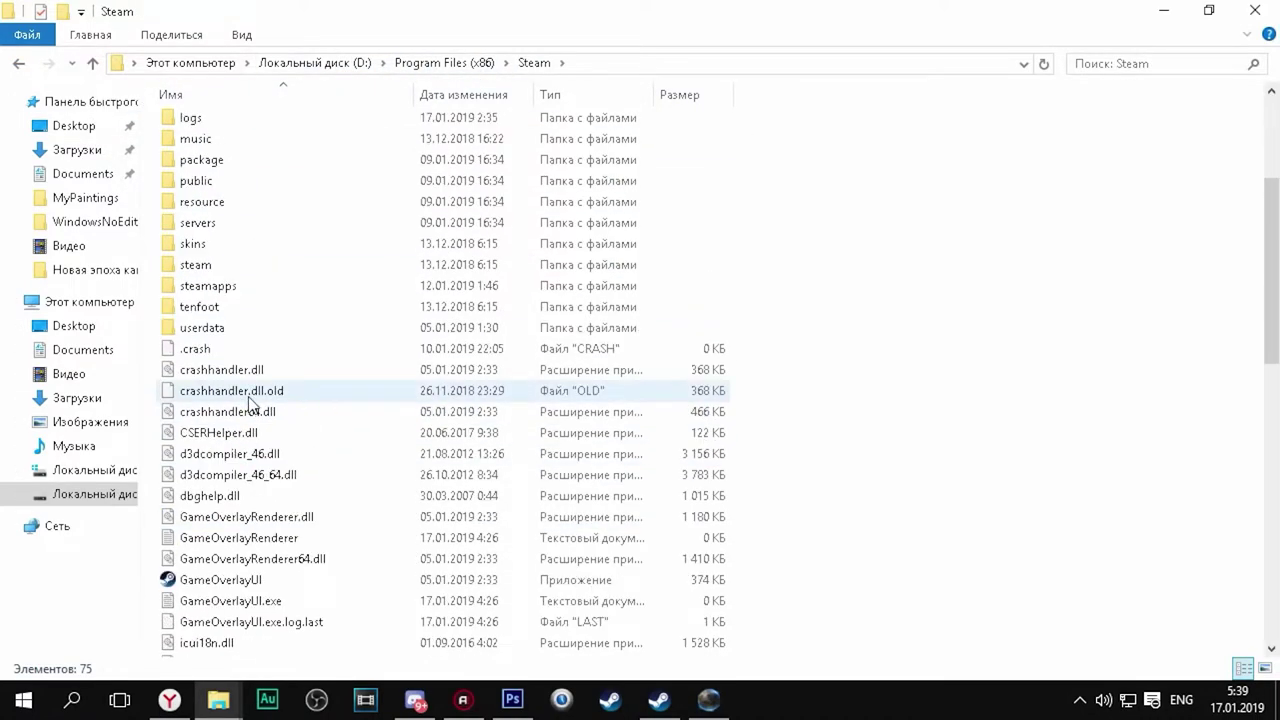
{"action": "double_click", "coordinate": [252, 292]}
{"action": "double_click", "coordinate": [288, 125]}
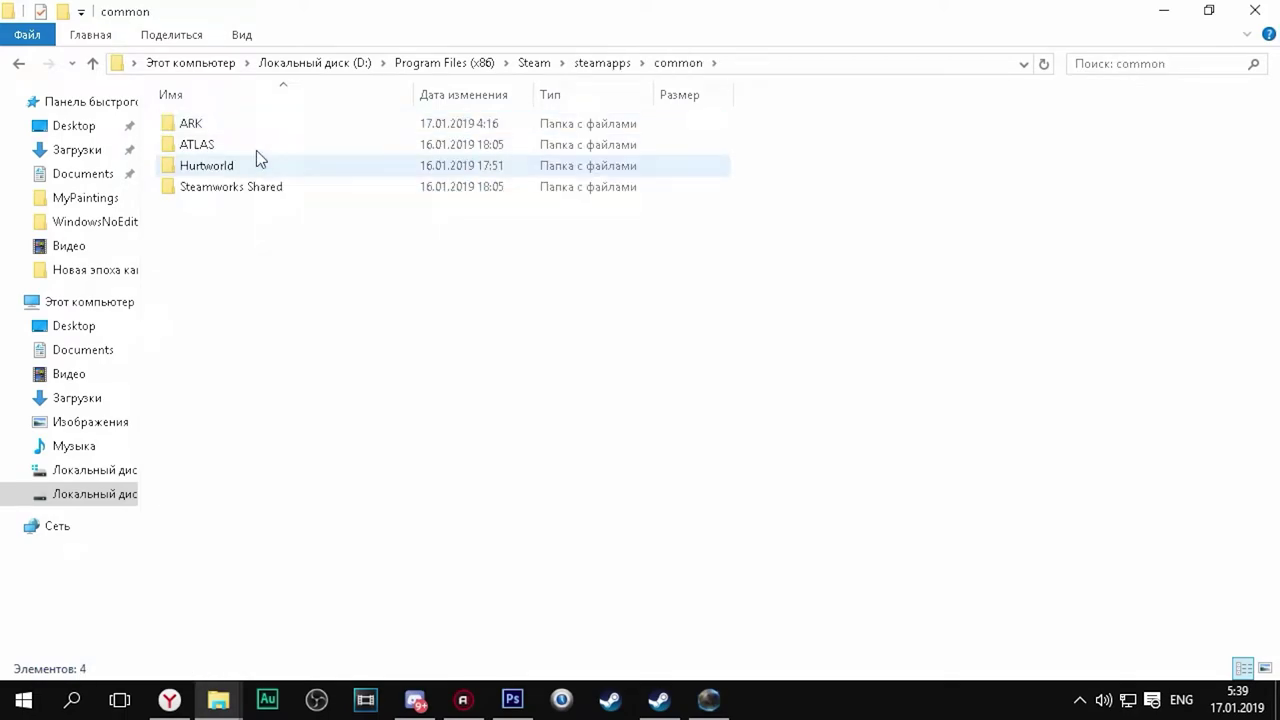
{"action": "double_click", "coordinate": [256, 145]}
{"action": "double_click", "coordinate": [230, 145]}
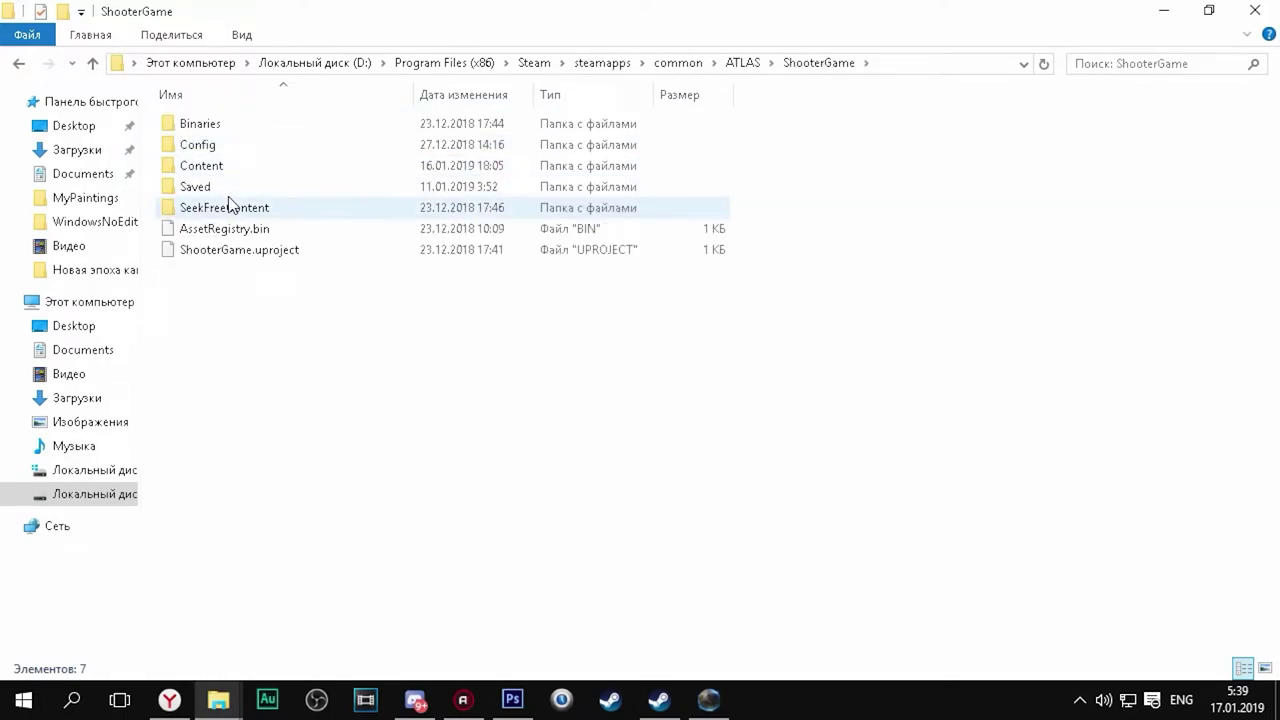
{"action": "double_click", "coordinate": [224, 185]}
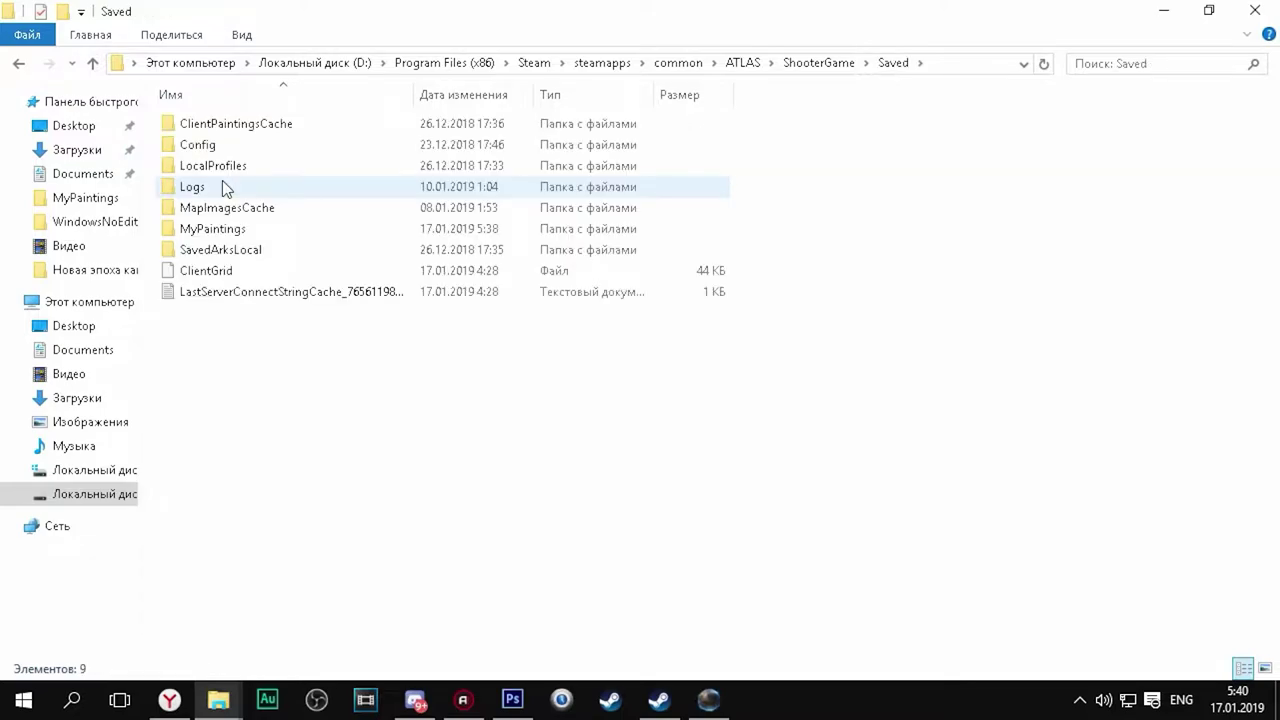
{"action": "double_click", "coordinate": [184, 232]}
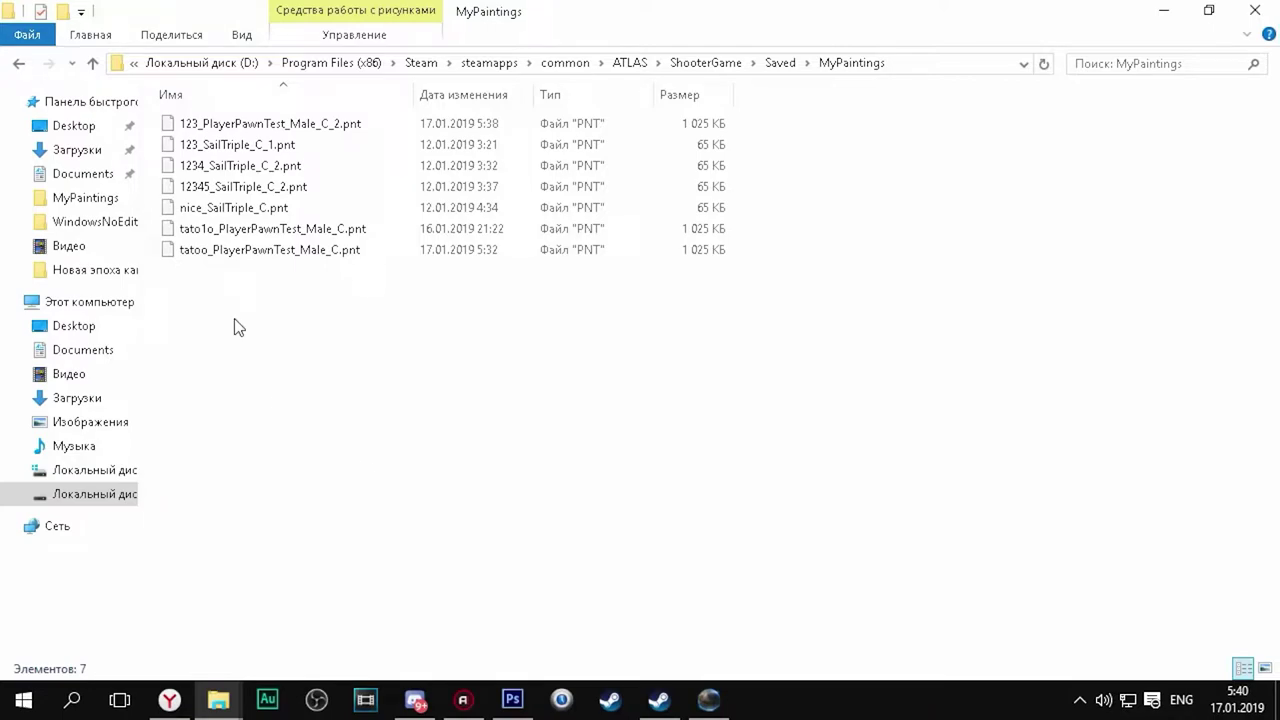
{"action": "left_click", "coordinate": [204, 130]}
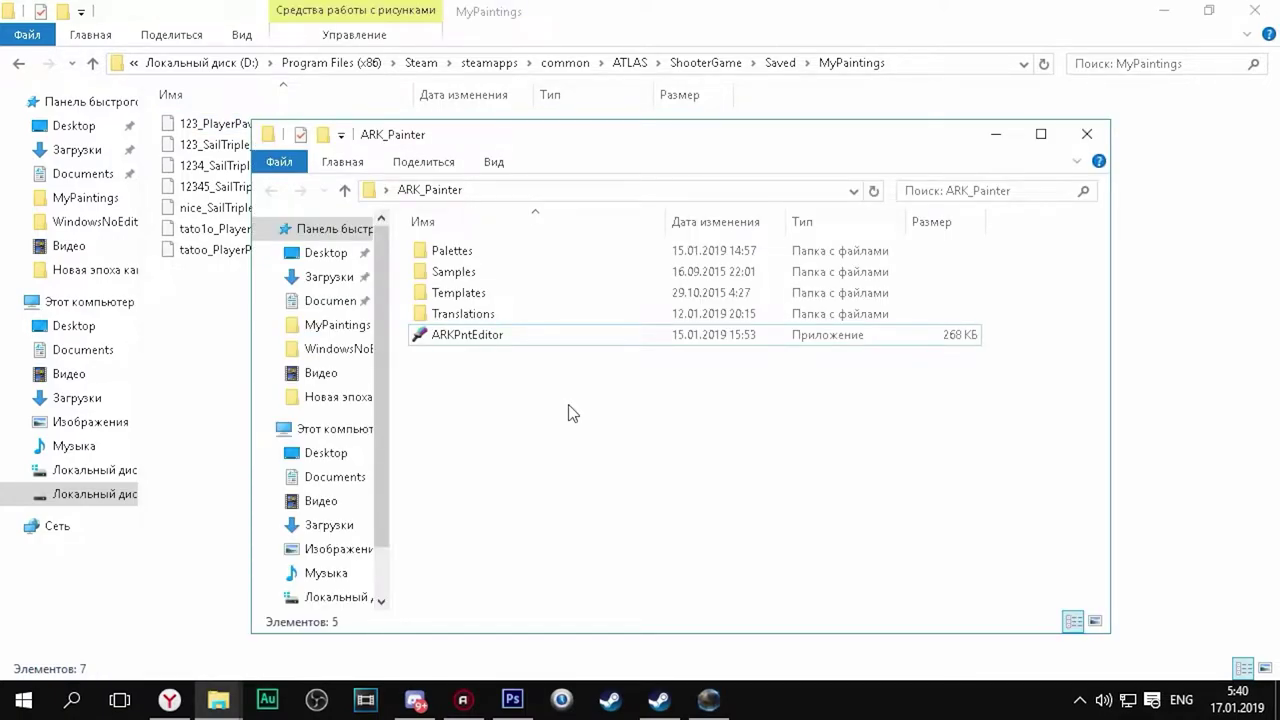
Launch ARKPntEditor from the ARK_Painter folder.
{"action": "left_click", "coordinate": [450, 336]}
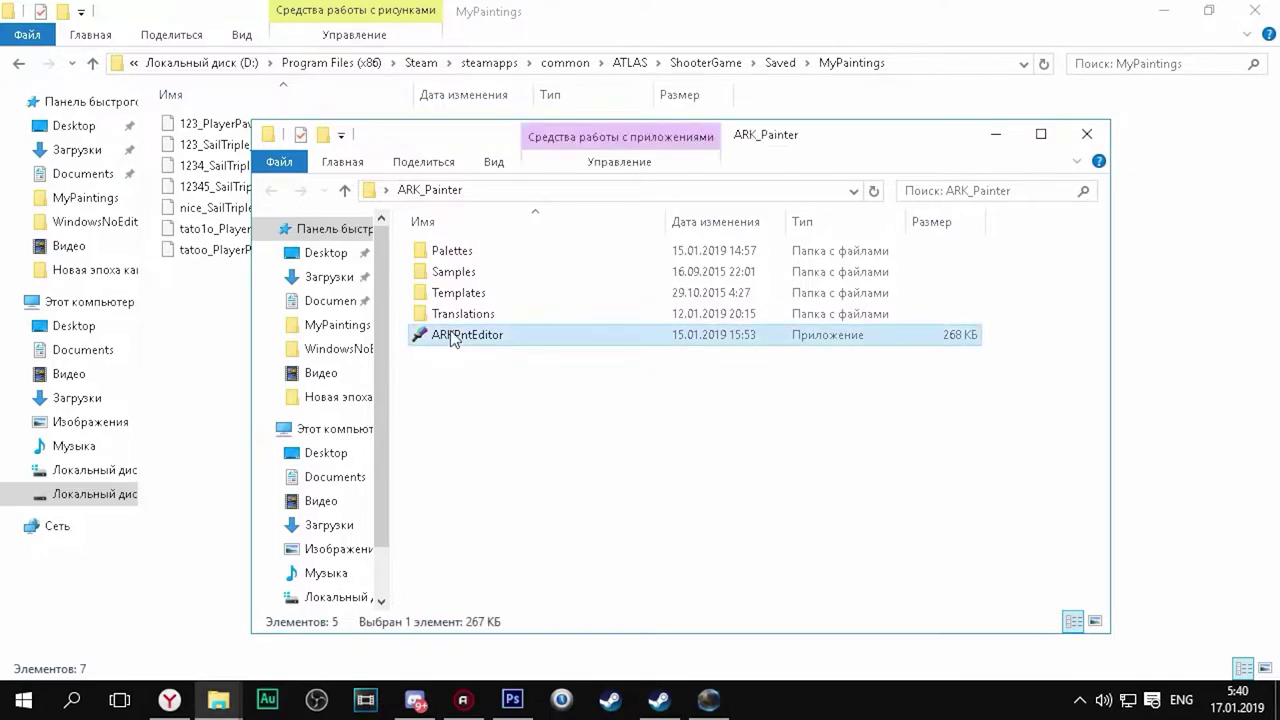
{"action": "right_click", "coordinate": [450, 336]}
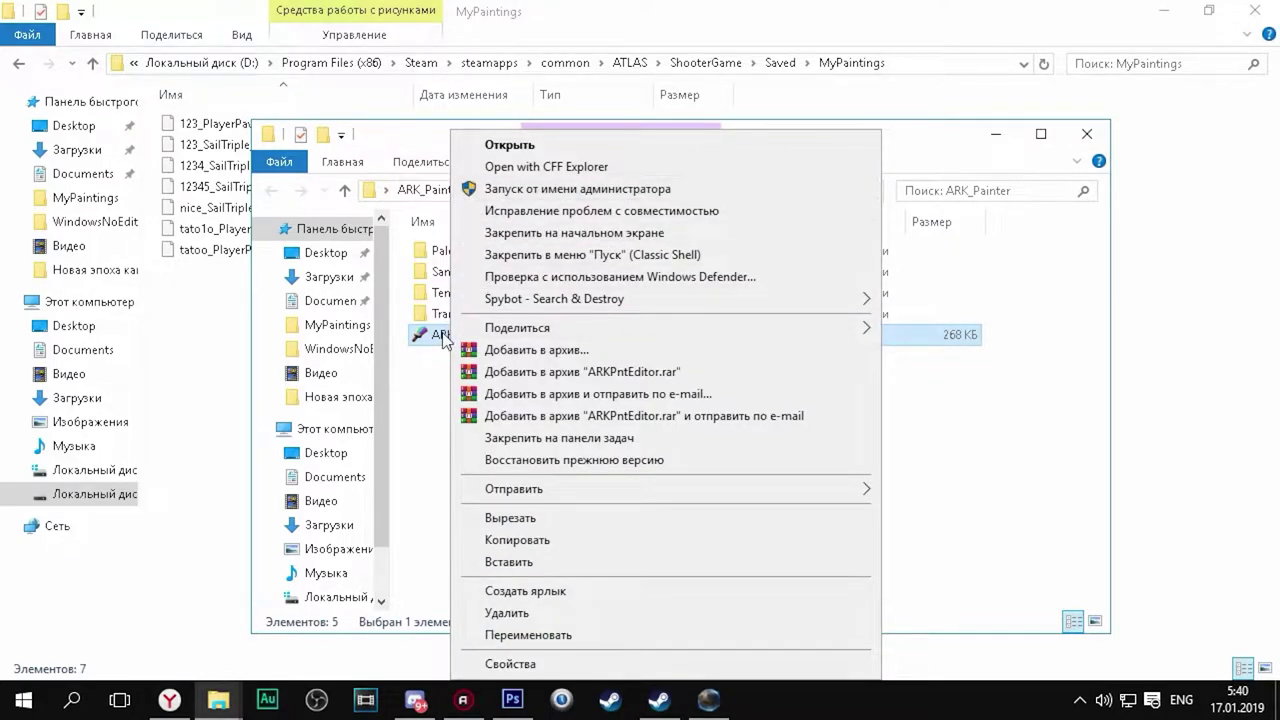
{"action": "left_click", "coordinate": [435, 343]}
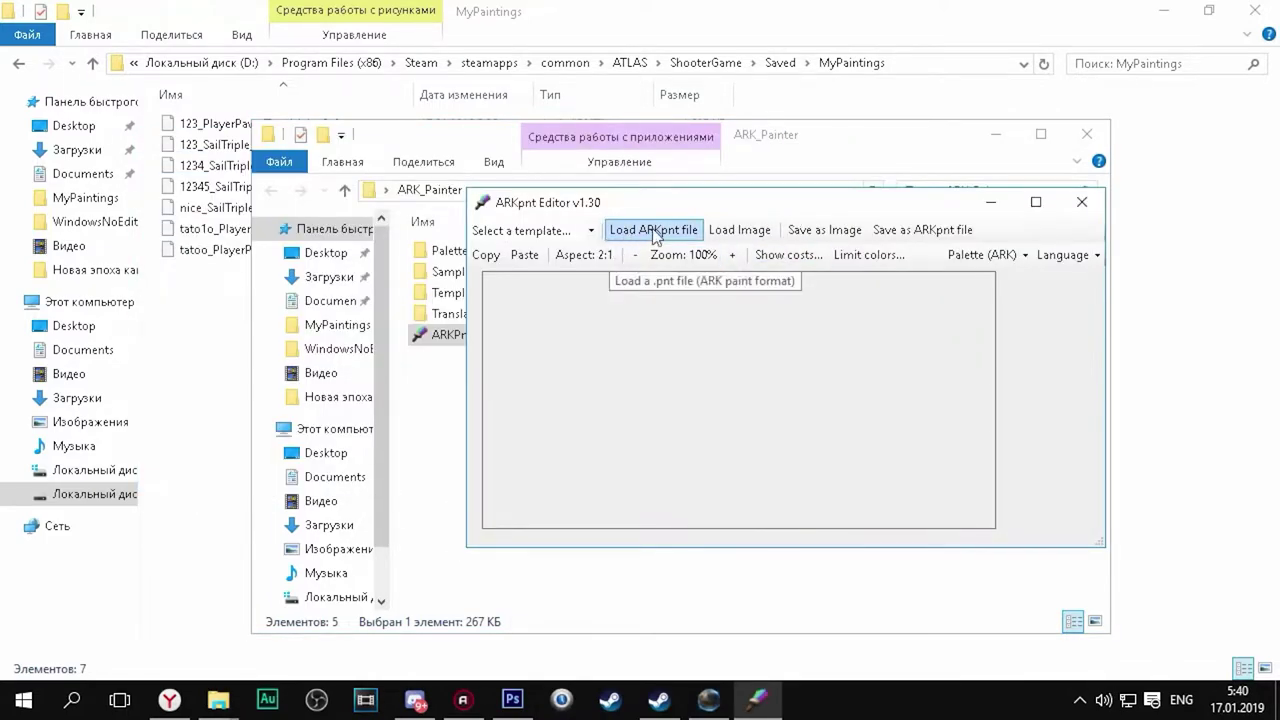
Load the ARKpnt file 123_PlayerPawnTest_Male_C_2.pnt from the ATLAS MyPaintings folder on drive D.
{"action": "left_click", "coordinate": [653, 231]}
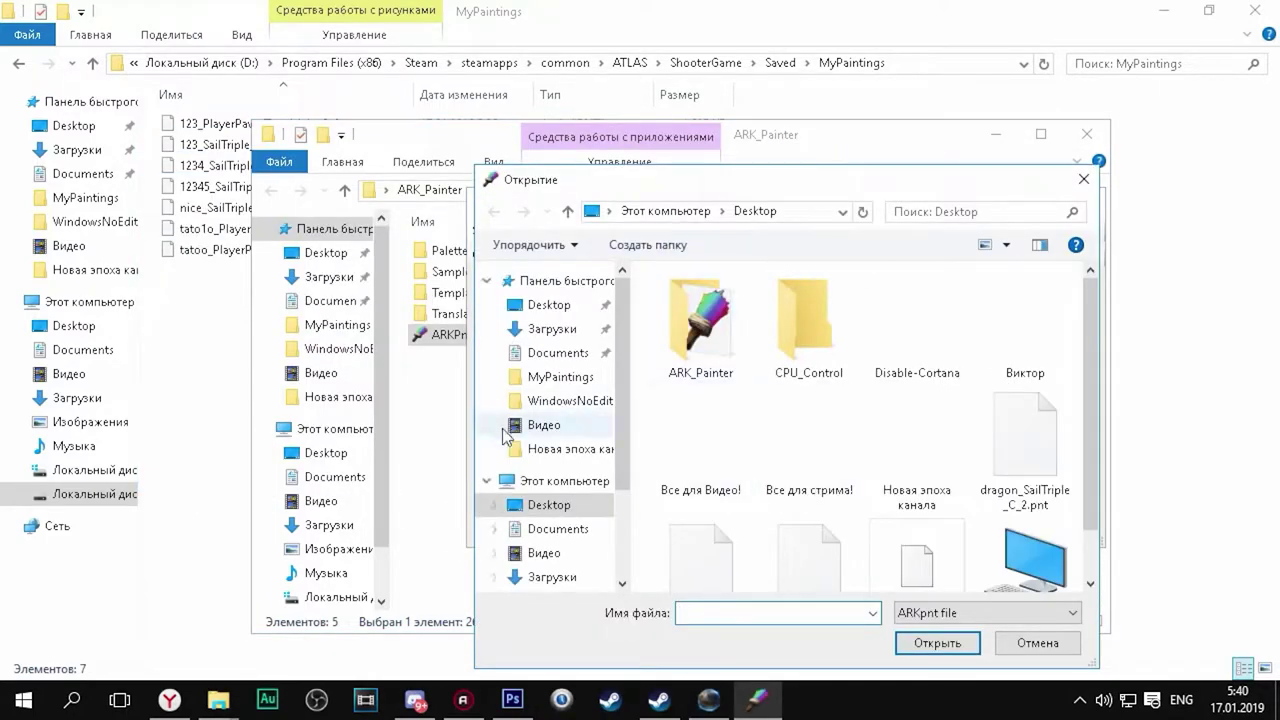
{"action": "scroll", "coordinate": [614, 540], "scroll_direction": "down", "scroll_amount": 2}
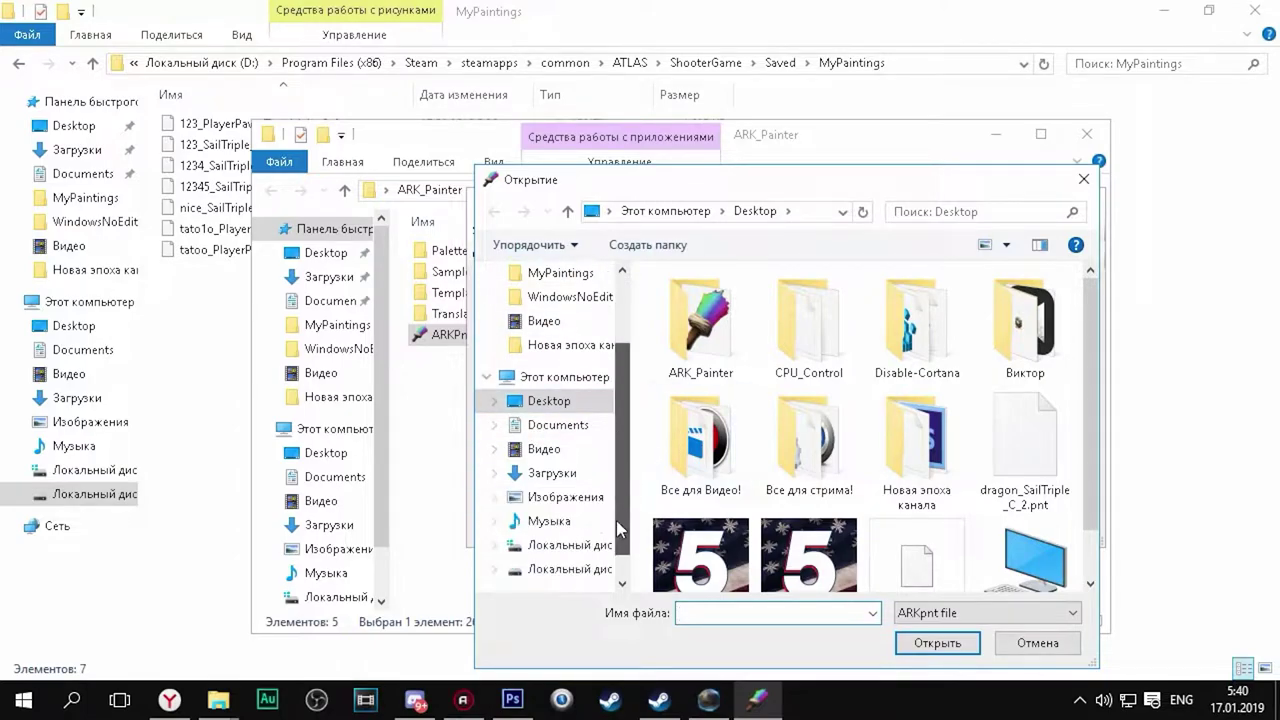
{"action": "left_click", "coordinate": [566, 520]}
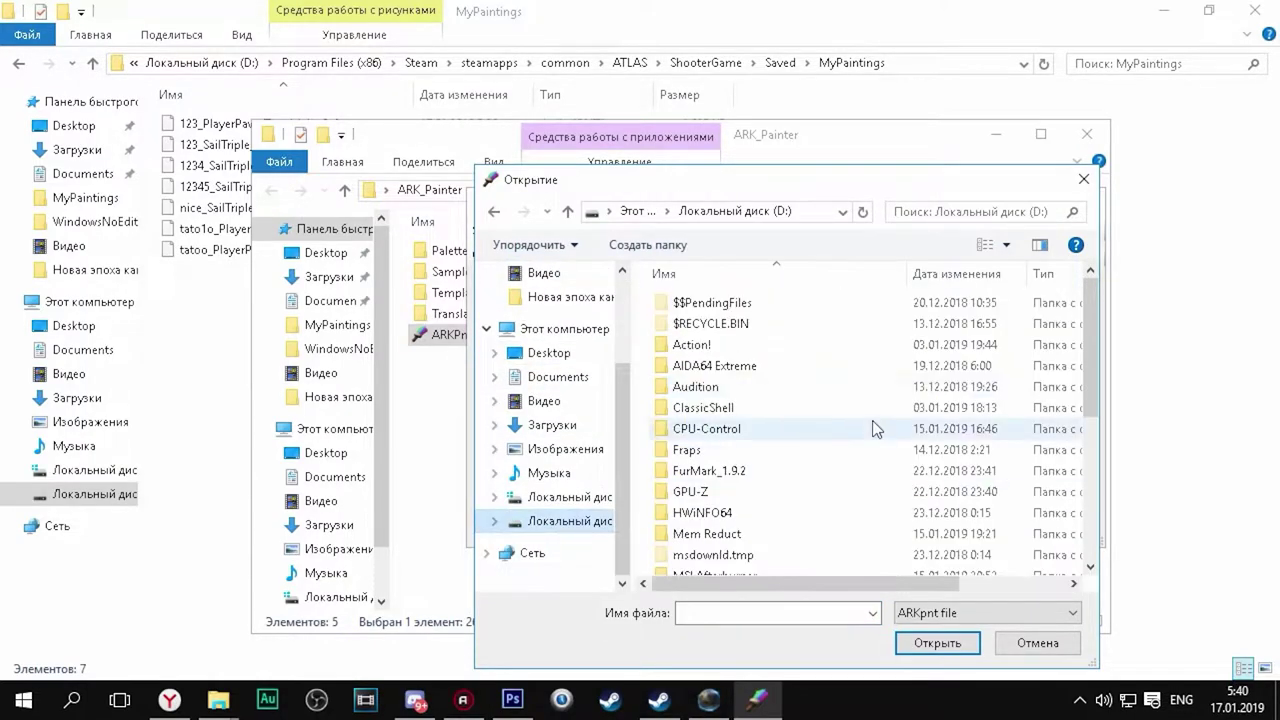
{"action": "scroll", "coordinate": [722, 512], "scroll_direction": "down", "scroll_amount": 2}
{"action": "double_click", "coordinate": [722, 520]}
{"action": "double_click", "coordinate": [705, 323]}
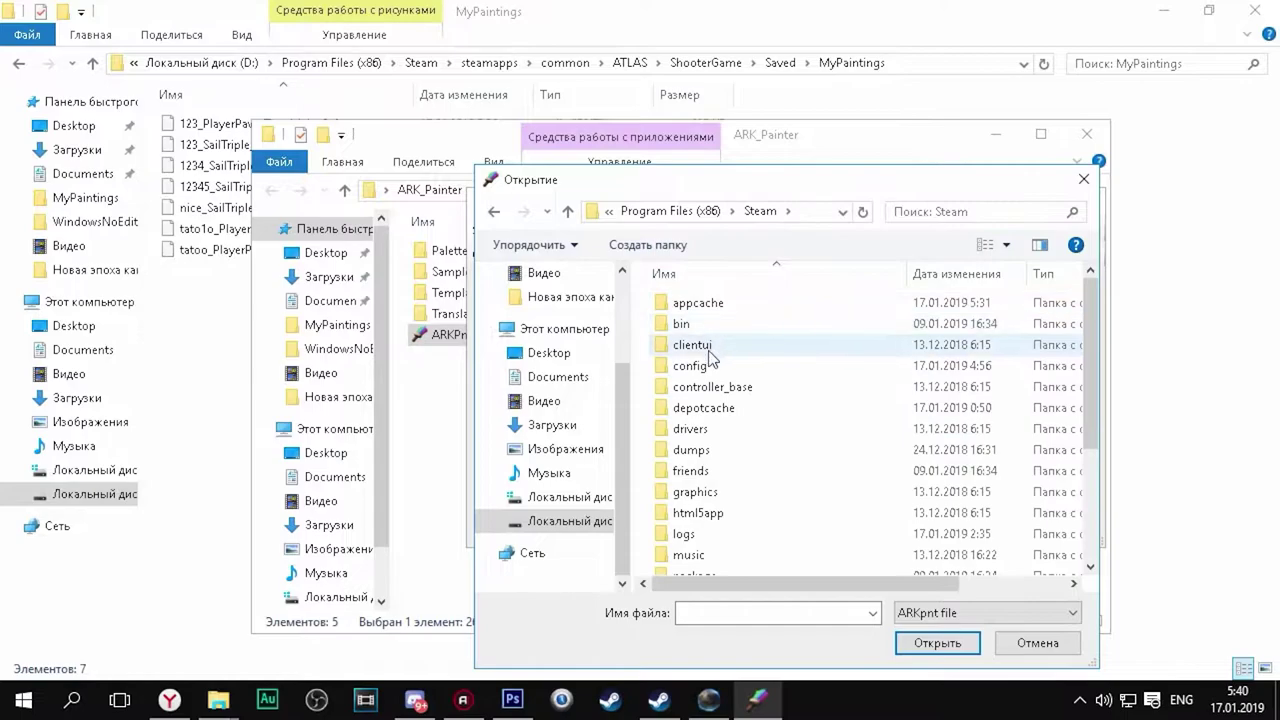
{"action": "scroll", "coordinate": [700, 390], "scroll_direction": "down", "scroll_amount": 3}
{"action": "double_click", "coordinate": [718, 521]}
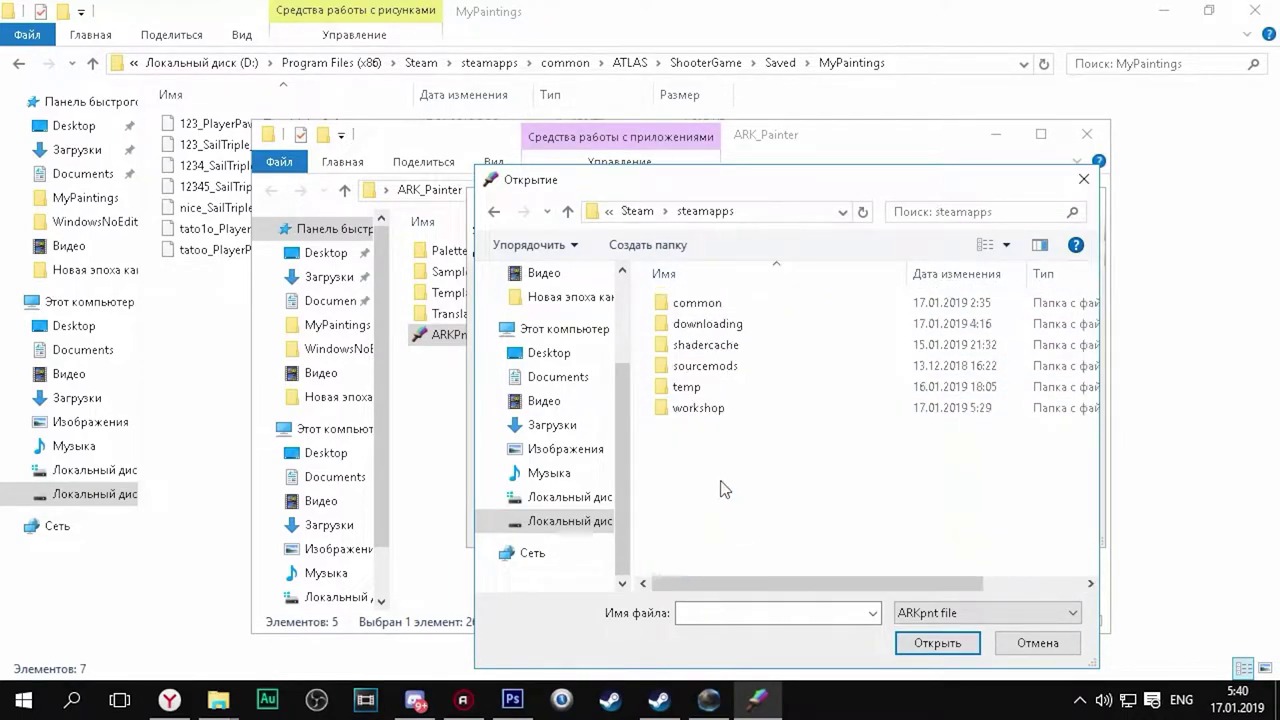
{"action": "double_click", "coordinate": [703, 312]}
{"action": "double_click", "coordinate": [703, 325]}
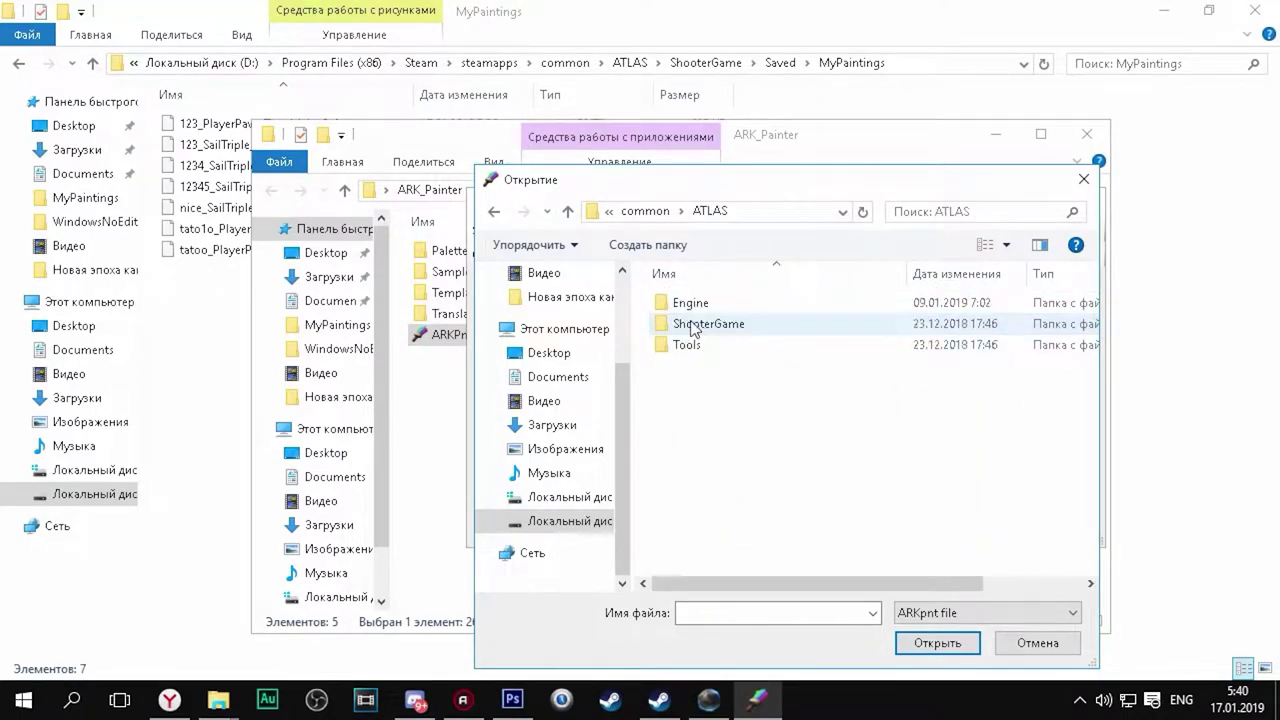
{"action": "double_click", "coordinate": [703, 325]}
{"action": "double_click", "coordinate": [690, 364]}
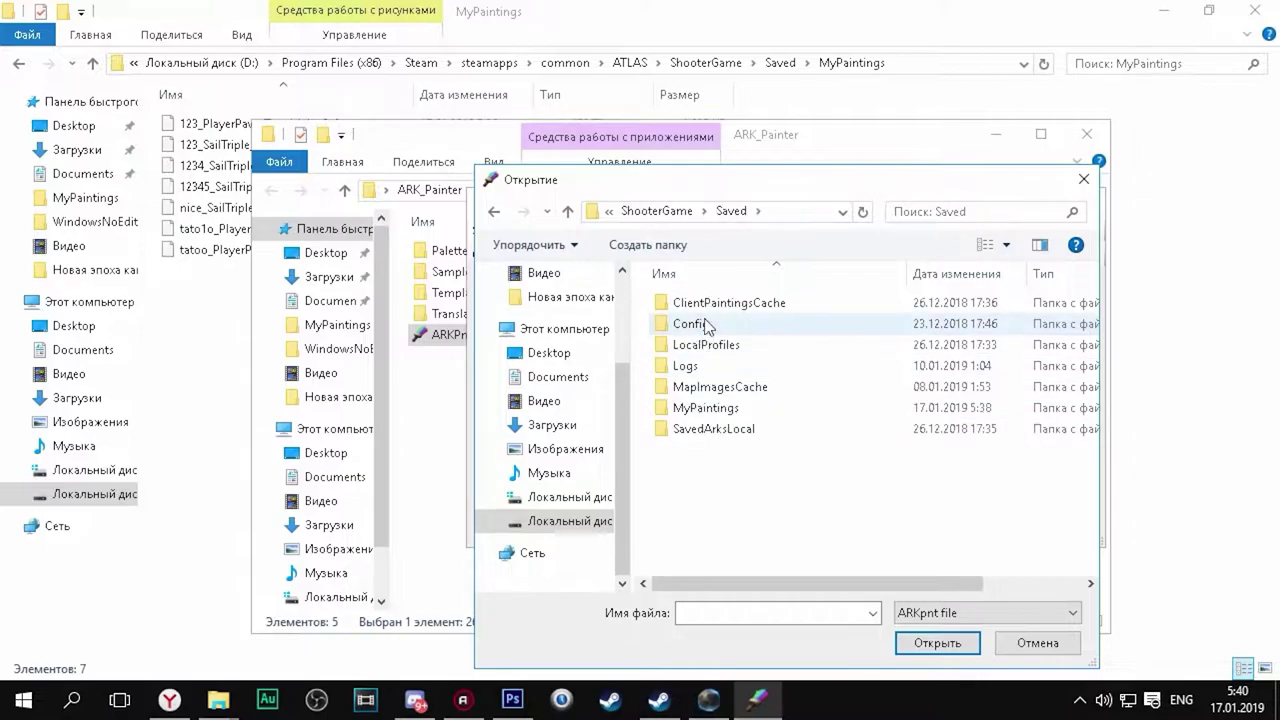
{"action": "double_click", "coordinate": [700, 408]}
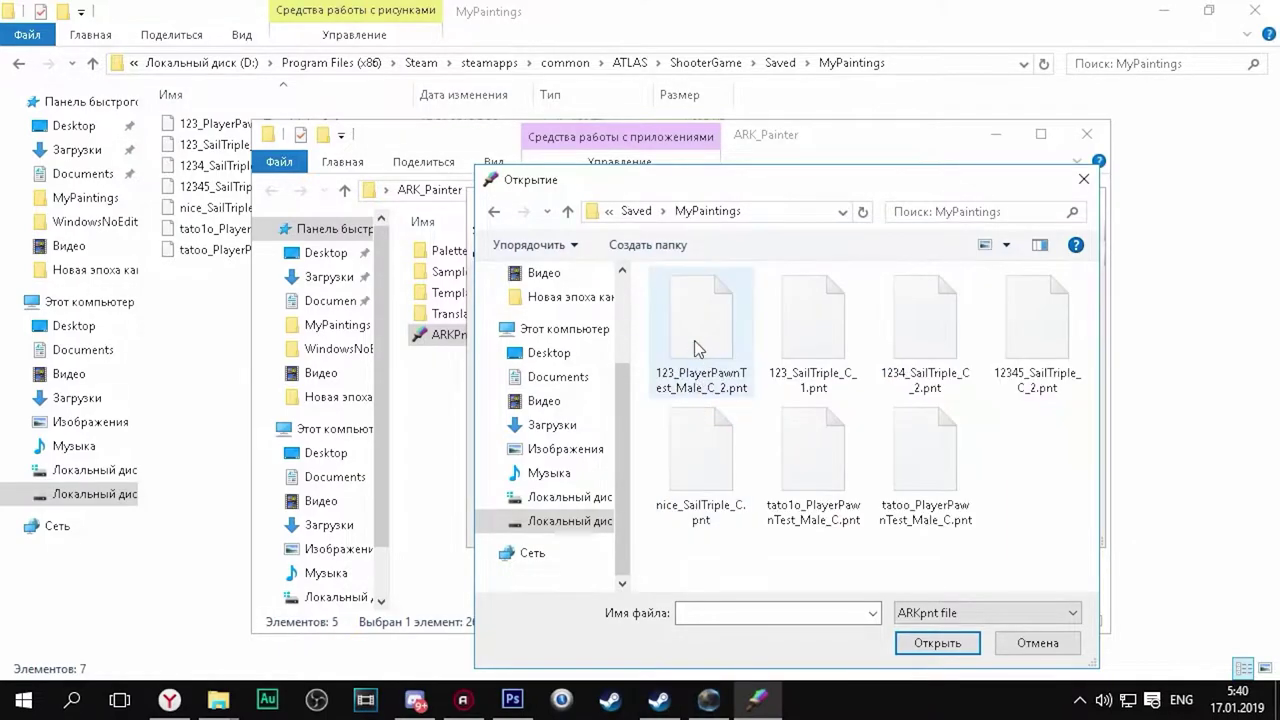
{"action": "double_click", "coordinate": [704, 350]}
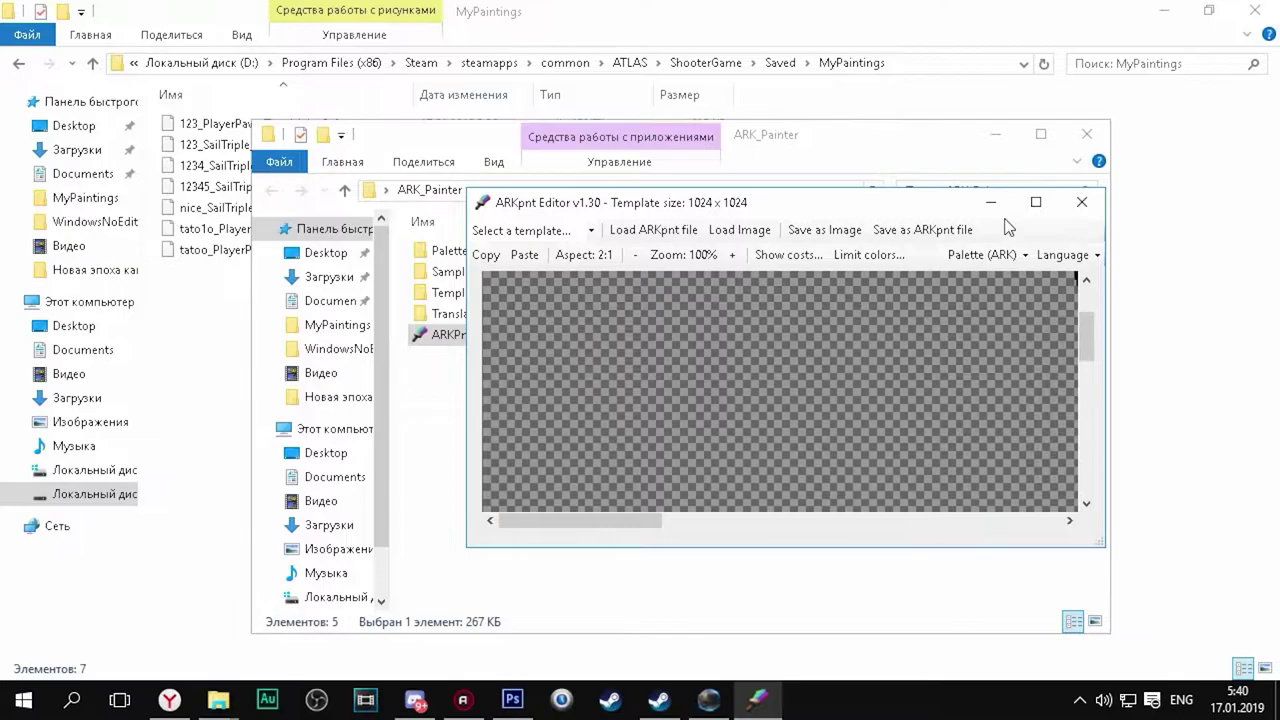
Maximize the editor and examine where the painted arm and abdomen marks lie on the template.
{"action": "double_click", "coordinate": [1026, 208]}
{"action": "scroll", "coordinate": [792, 362], "scroll_direction": "down", "scroll_amount": 3}
{"action": "scroll", "coordinate": [793, 368], "scroll_direction": "up", "scroll_amount": 4}
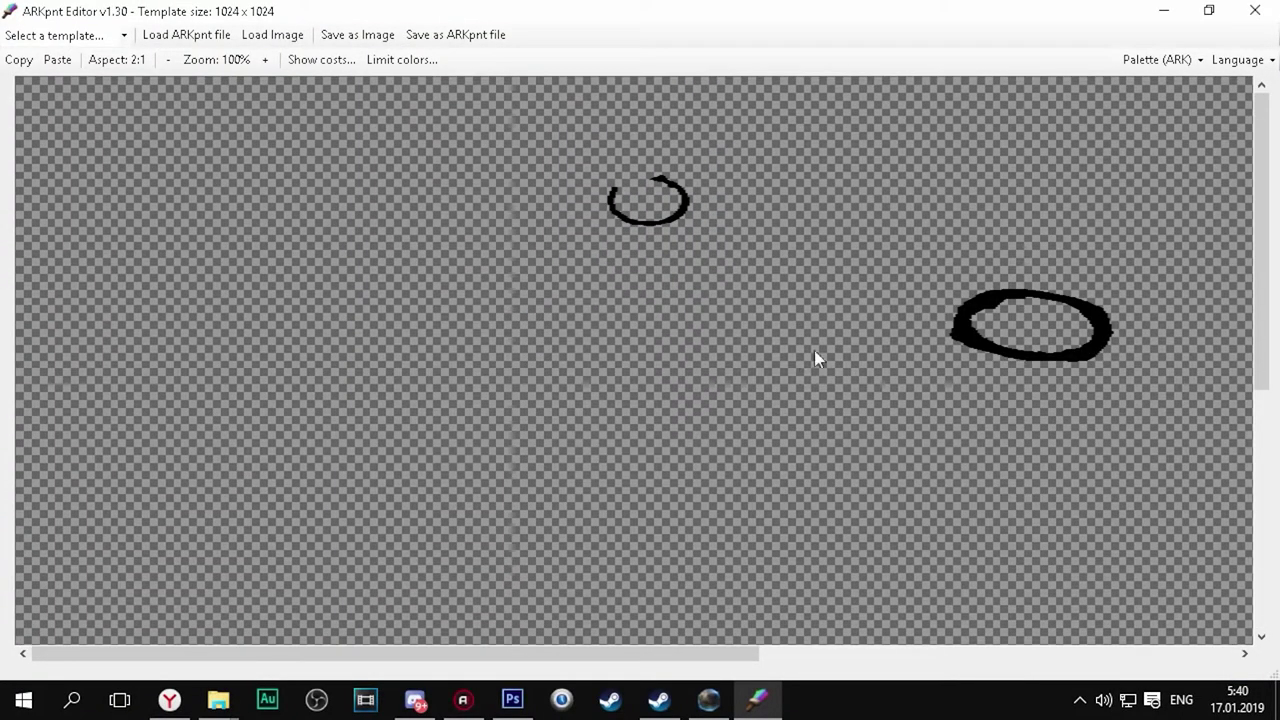
{"action": "scroll", "coordinate": [816, 356], "scroll_direction": "down", "scroll_amount": 4}
{"action": "scroll", "coordinate": [814, 357], "scroll_direction": "up", "scroll_amount": 4}
{"action": "scroll", "coordinate": [972, 358], "scroll_direction": "down", "scroll_amount": 4}
{"action": "scroll", "coordinate": [972, 358], "scroll_direction": "up", "scroll_amount": 4}
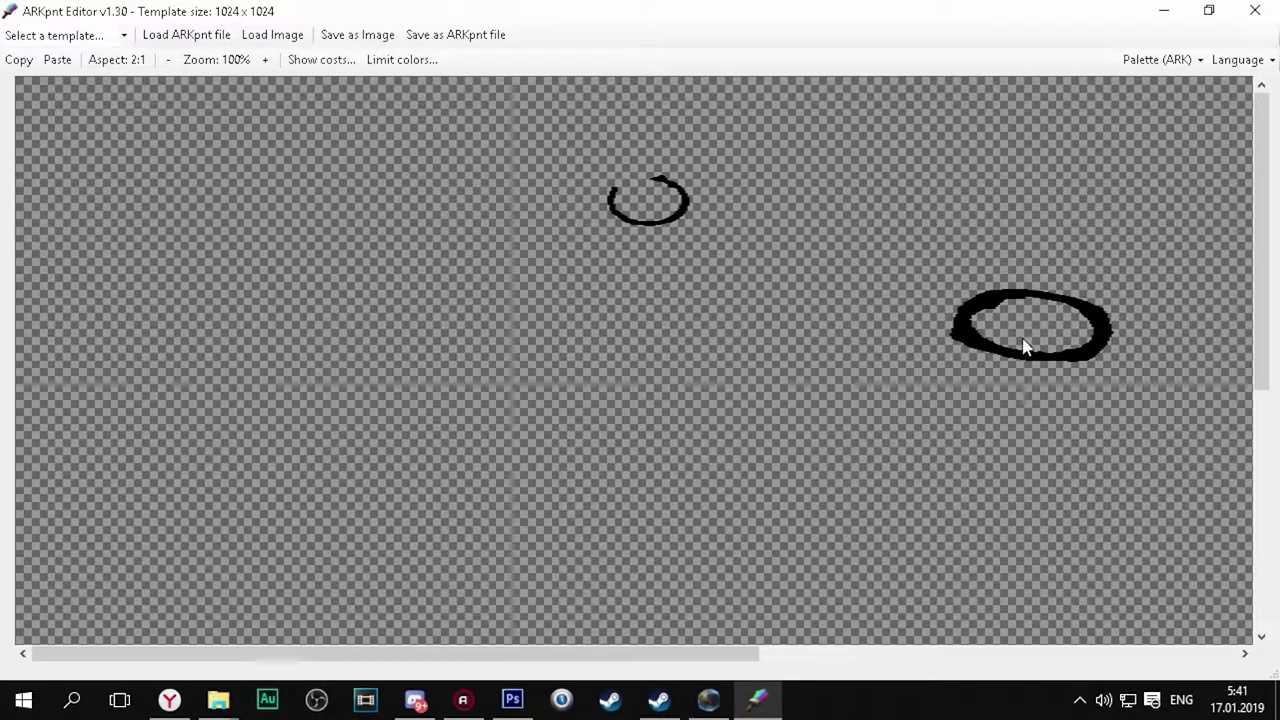
{"action": "scroll", "coordinate": [697, 500], "scroll_direction": "down", "scroll_amount": 5}
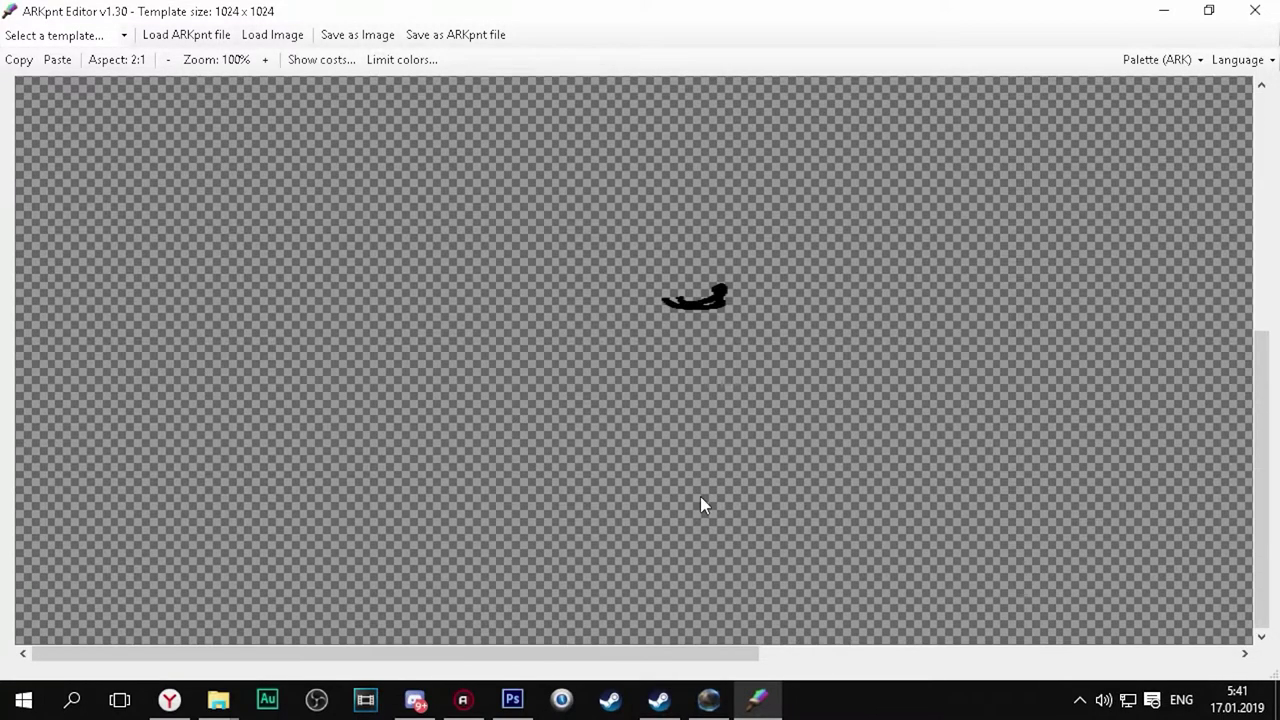
{"action": "scroll", "coordinate": [518, 332], "scroll_direction": "up", "scroll_amount": 5}
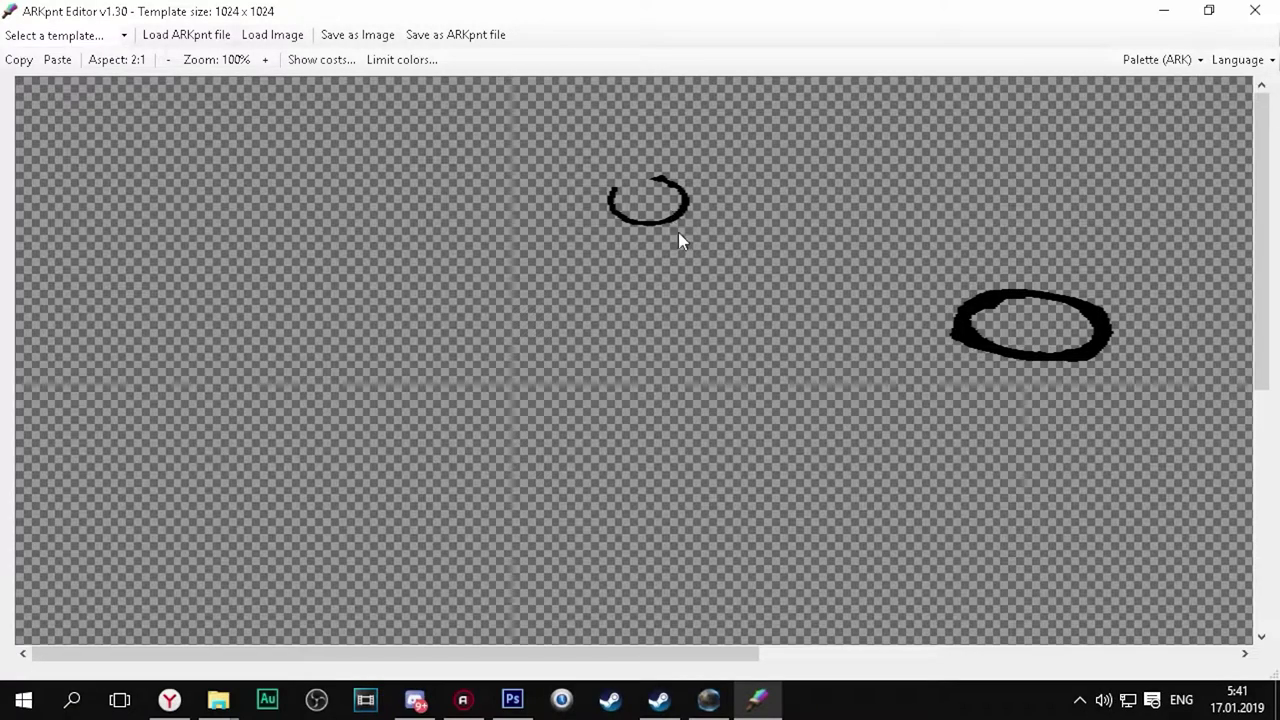
{"action": "scroll", "coordinate": [700, 300], "scroll_direction": "down", "scroll_amount": 5}
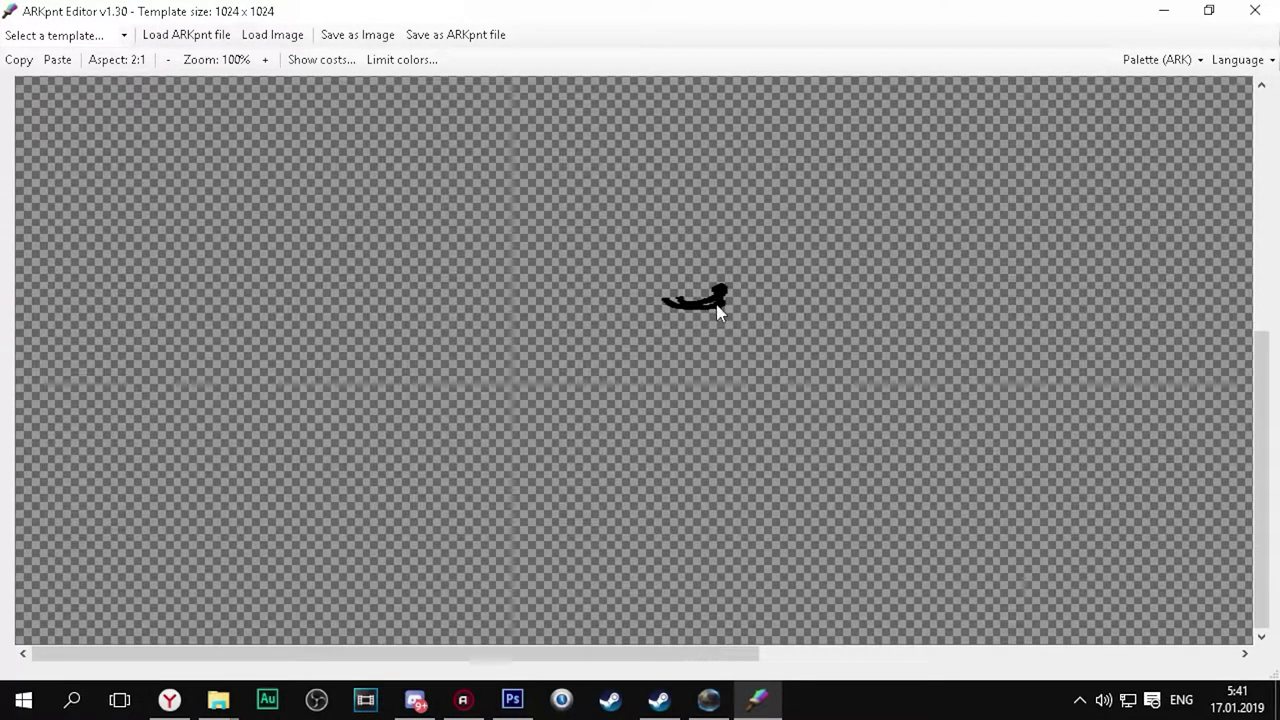
{"action": "scroll", "coordinate": [718, 312], "scroll_direction": "up", "scroll_amount": 5}
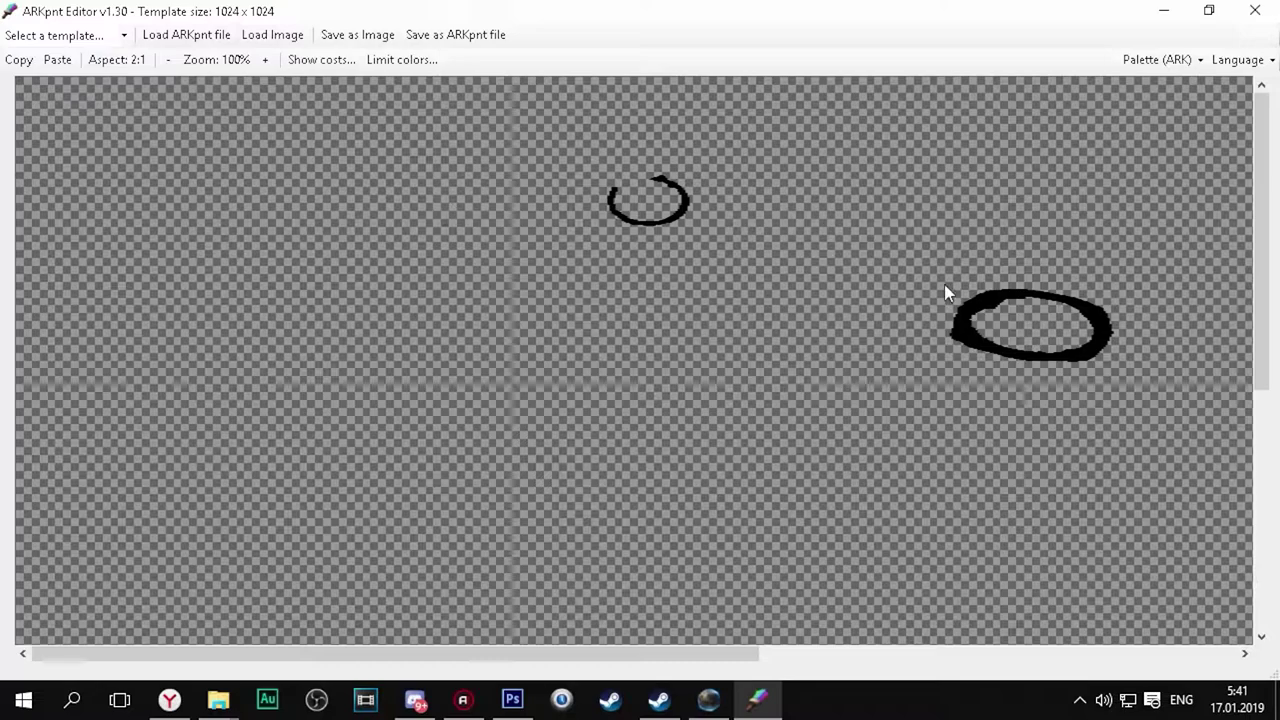
Save the loaded template as the PNG image 123_PlayerPawnTest_Male_C_2 in the MyPaintings folder.
{"action": "left_click", "coordinate": [366, 38]}
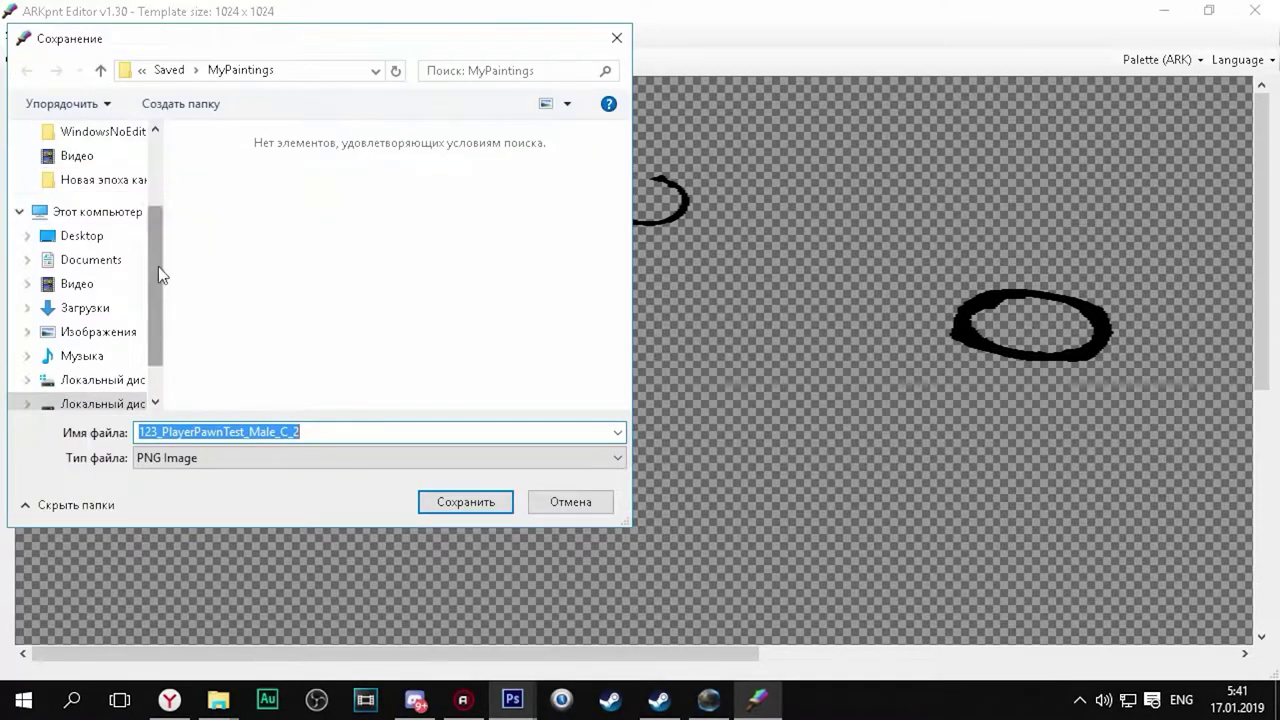
{"action": "left_click_drag", "start_coordinate": [150, 298], "coordinate": [152, 352]}
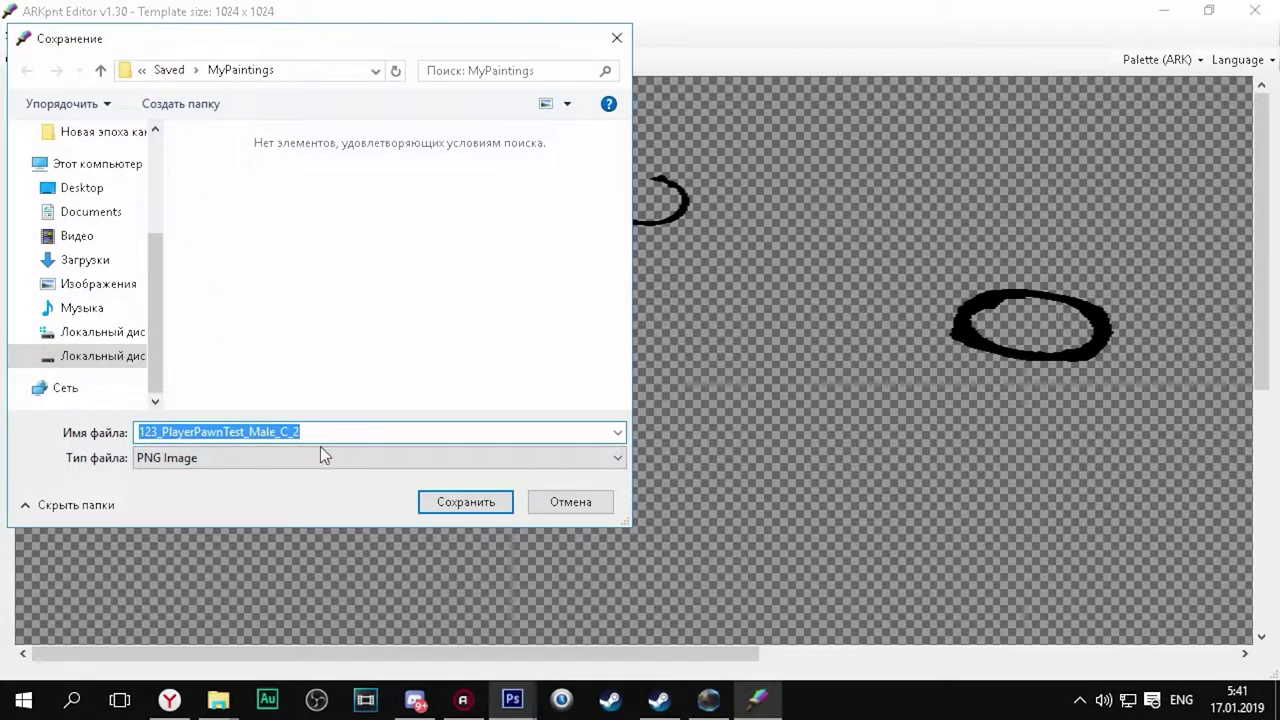
{"action": "left_click", "coordinate": [450, 502]}
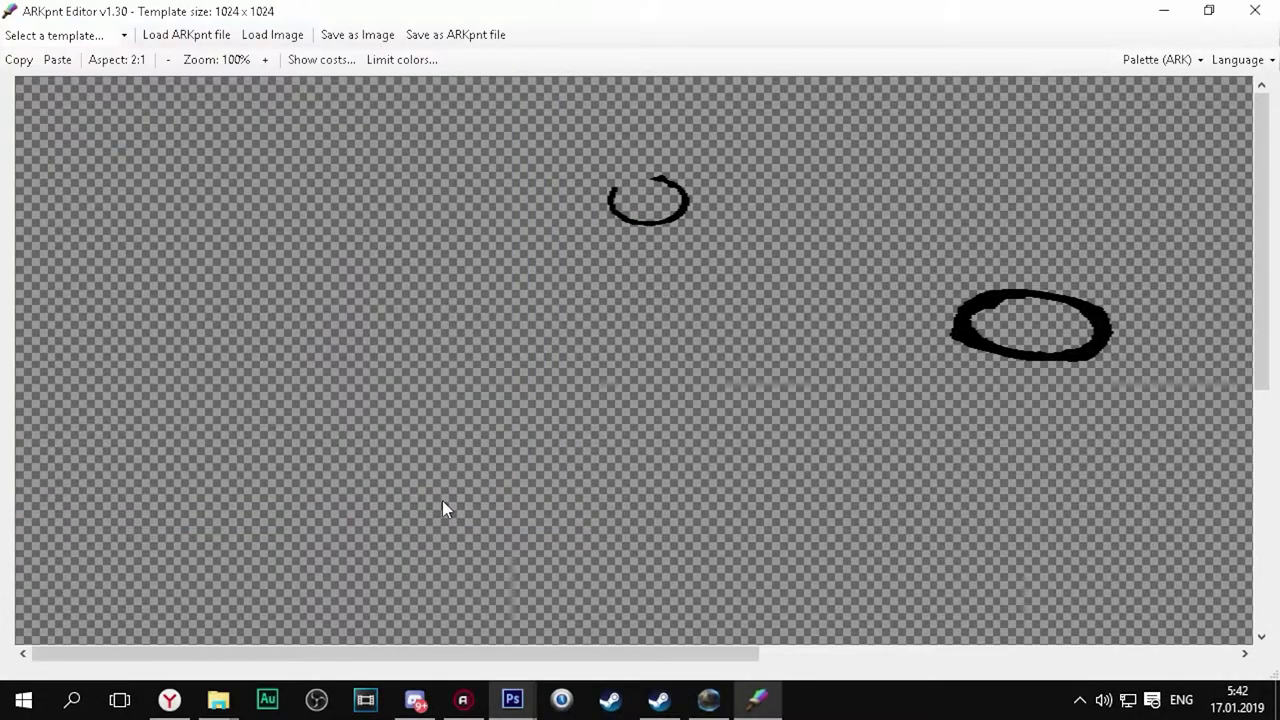
Switch to Photoshop and browse to the Steam folder on drive D for a file to open.
{"action": "left_click", "coordinate": [512, 700]}
{"action": "left_click", "coordinate": [61, 14]}
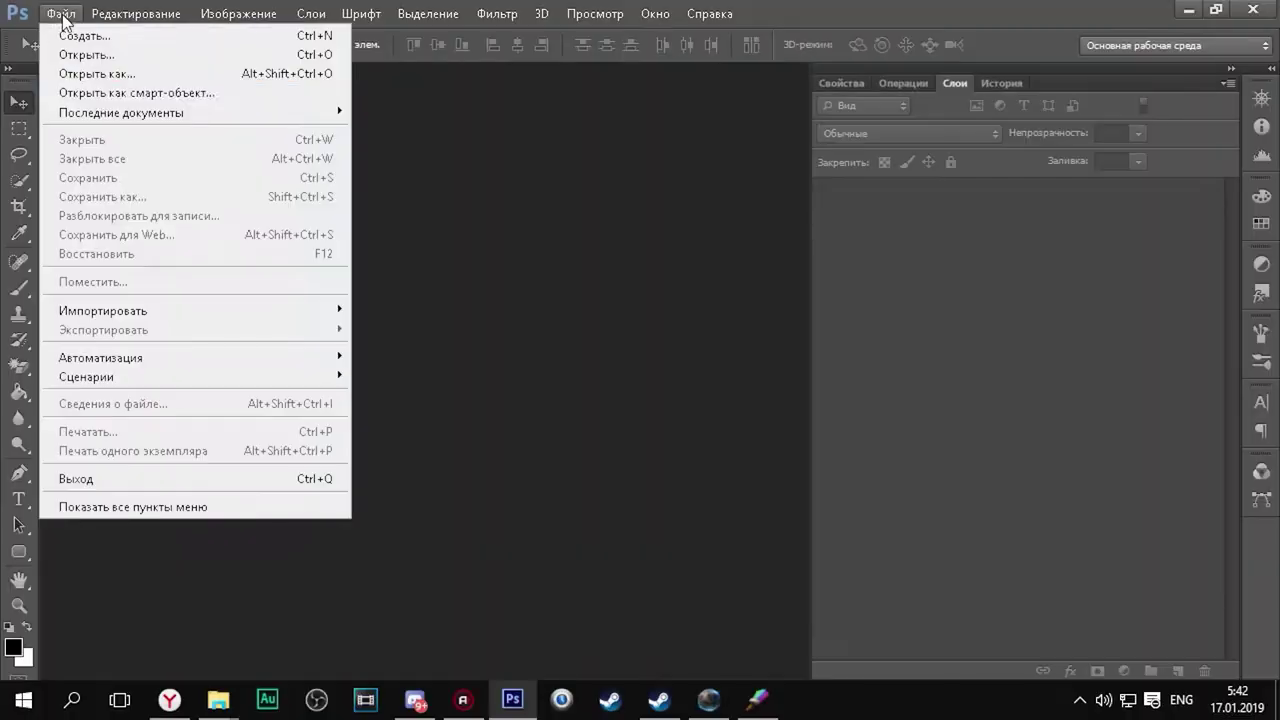
{"action": "left_click", "coordinate": [117, 58]}
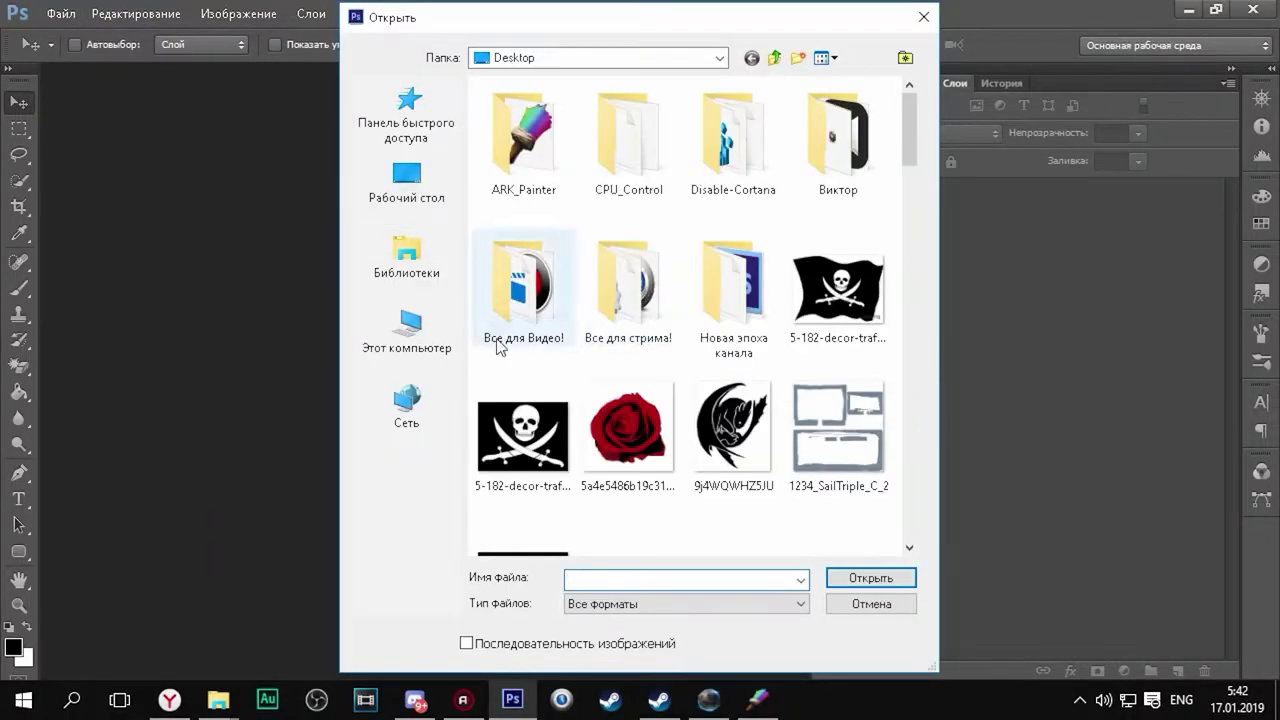
{"action": "left_click", "coordinate": [390, 336]}
{"action": "double_click", "coordinate": [585, 508]}
{"action": "scroll", "coordinate": [560, 330], "scroll_direction": "down", "scroll_amount": 2}
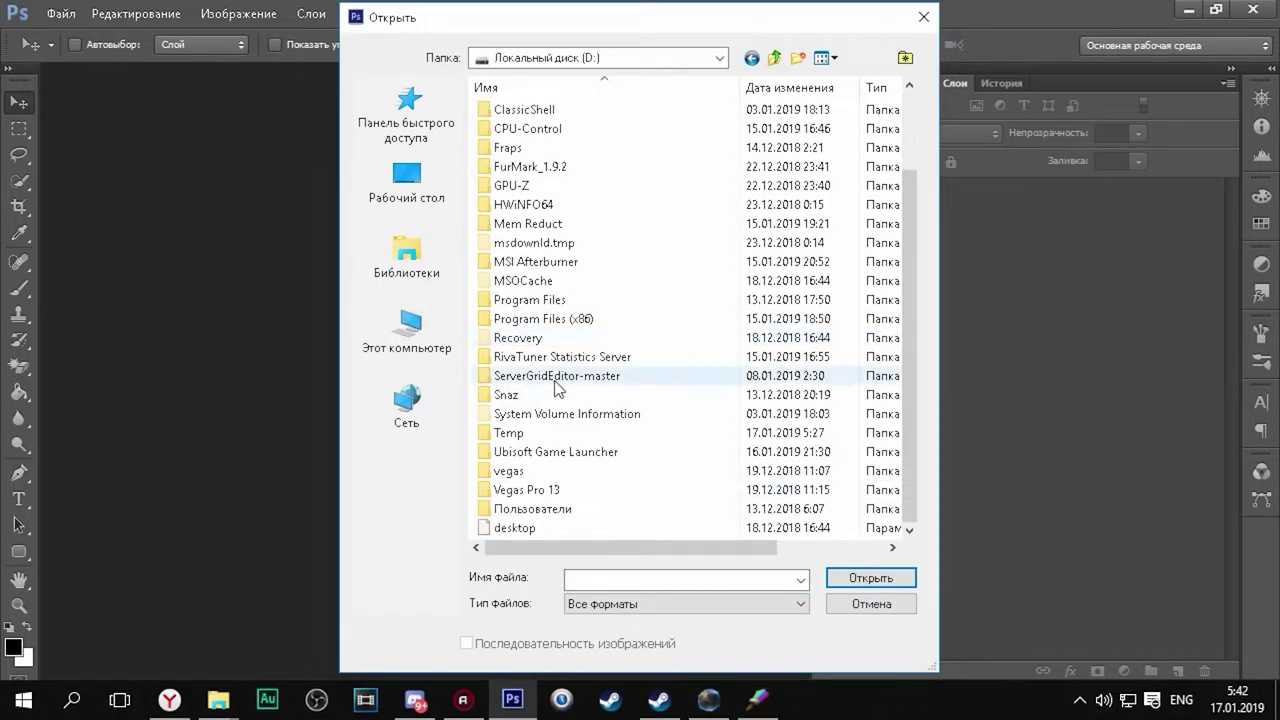
{"action": "double_click", "coordinate": [560, 326]}
{"action": "double_click", "coordinate": [570, 124]}
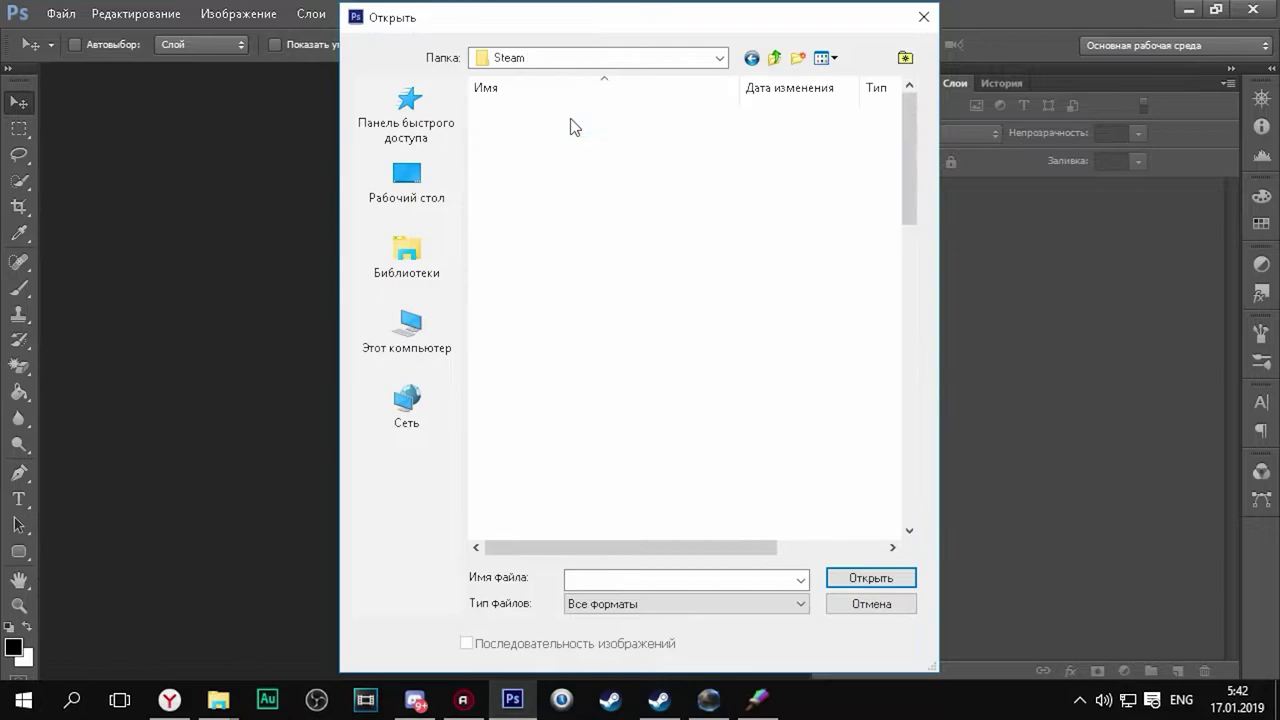
Open 123_PlayerPawnTest_Male_C_2.png from steamapps\common\ATLAS\ShooterGame\Saved\MyPaintings and reposition its document window.
{"action": "double_click", "coordinate": [525, 243]}
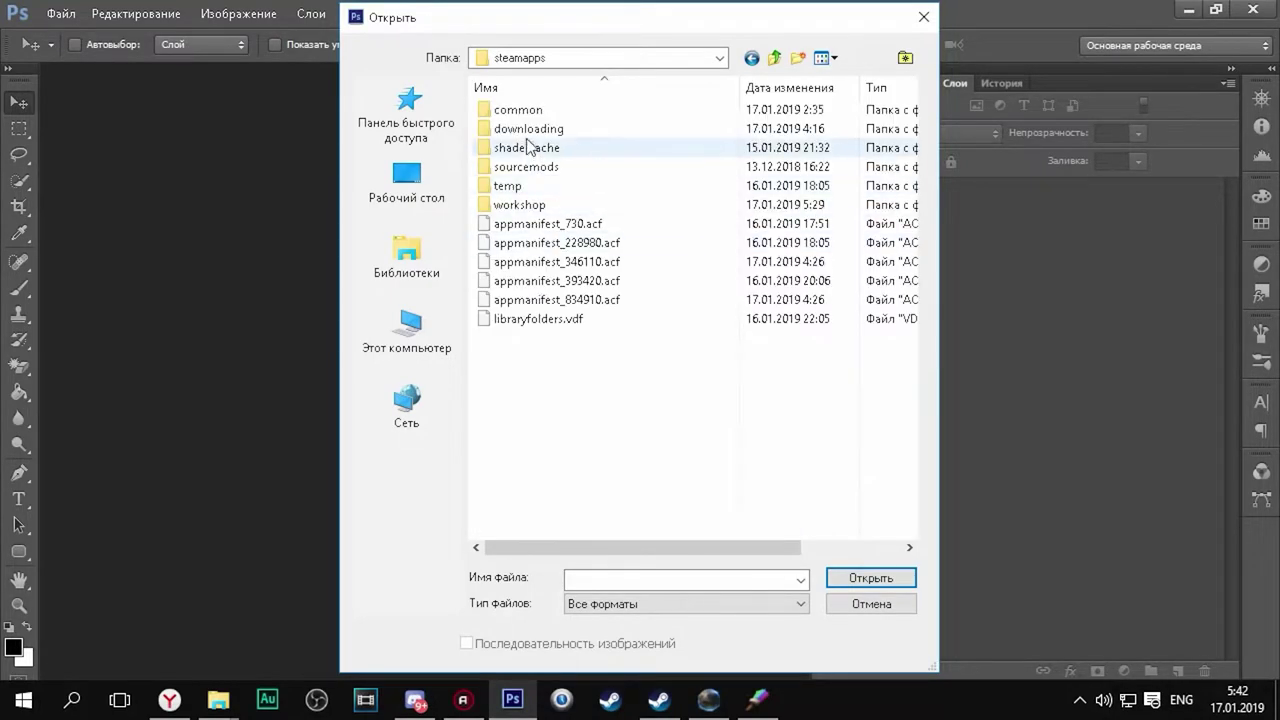
{"action": "double_click", "coordinate": [510, 110]}
{"action": "double_click", "coordinate": [515, 129]}
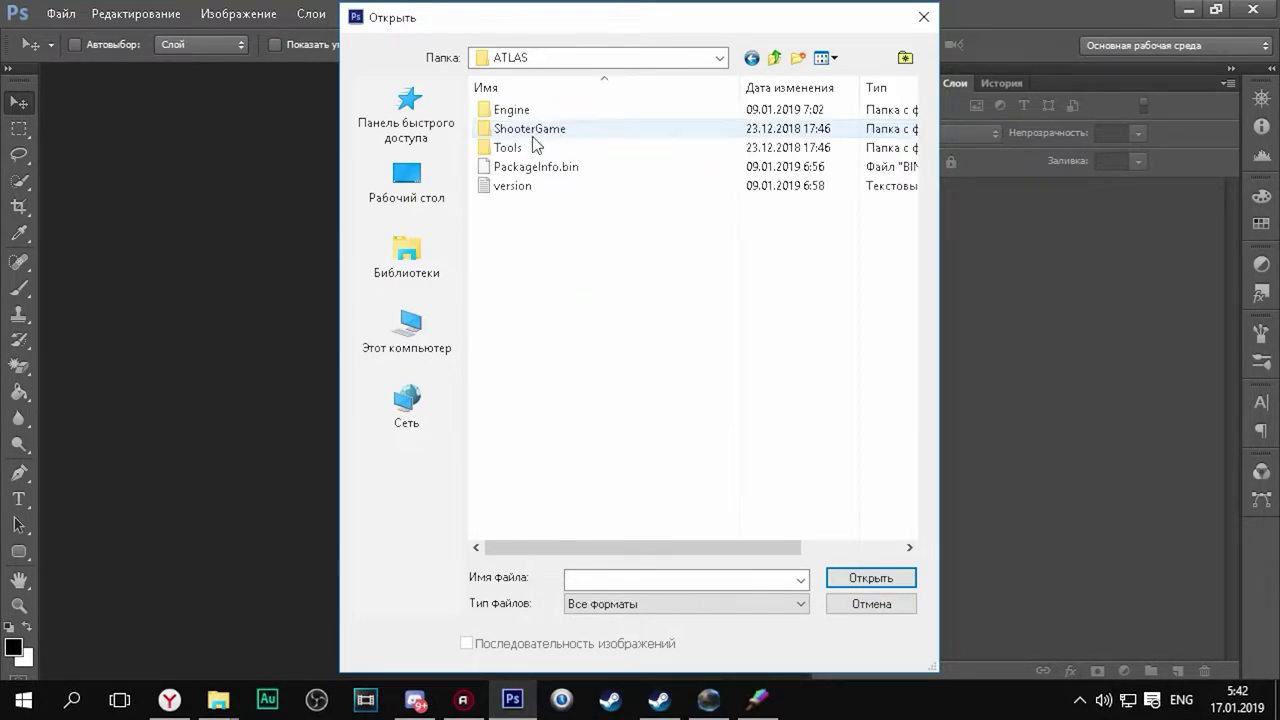
{"action": "double_click", "coordinate": [540, 129]}
{"action": "double_click", "coordinate": [523, 166]}
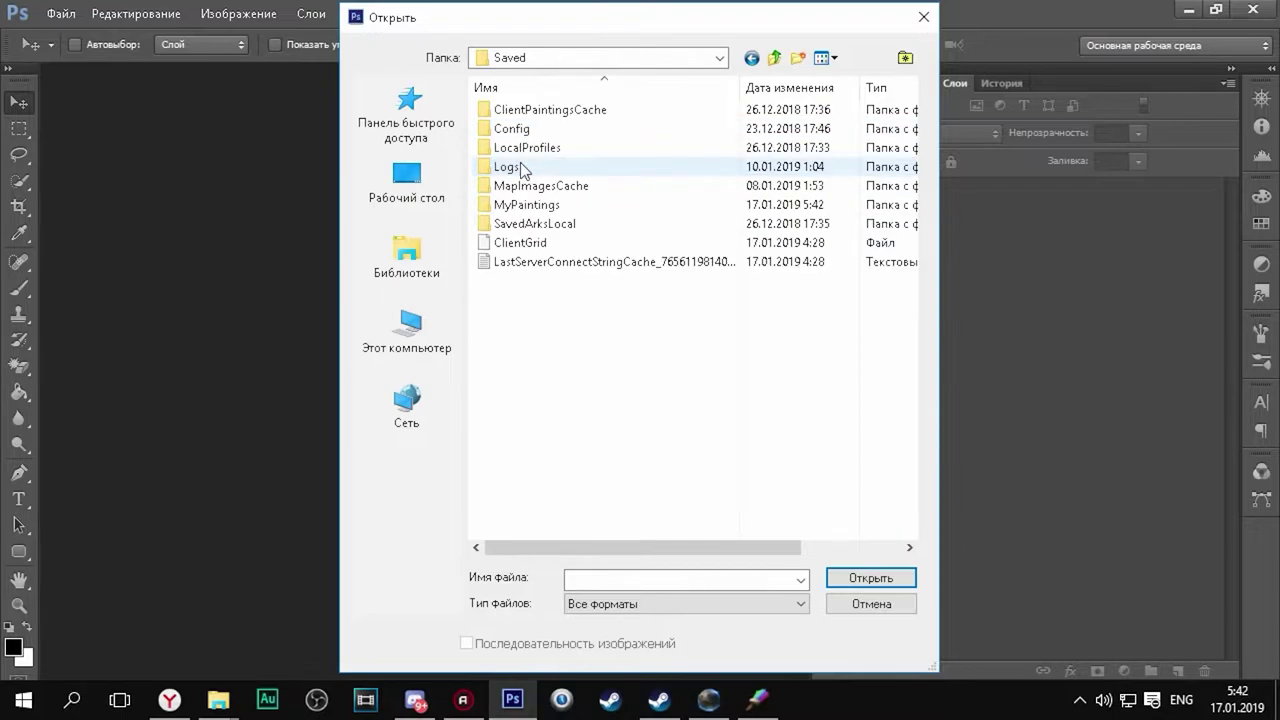
{"action": "double_click", "coordinate": [523, 206]}
{"action": "double_click", "coordinate": [522, 148]}
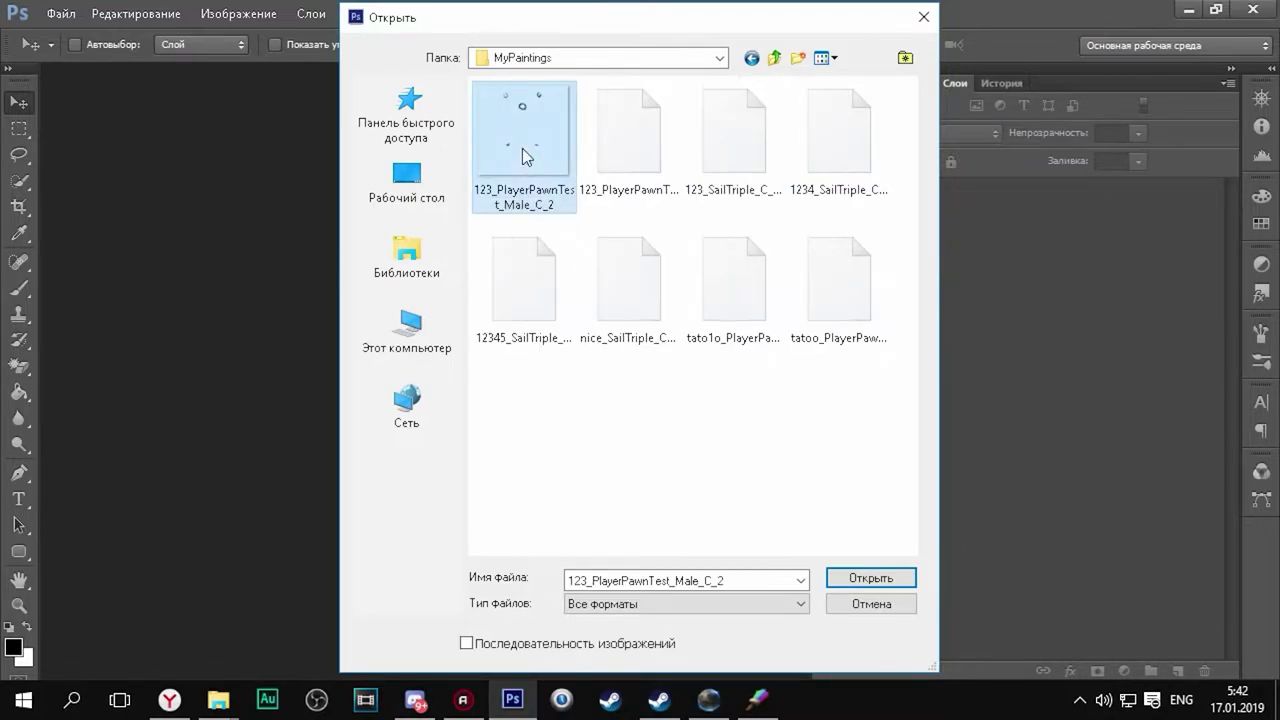
{"action": "left_click_drag", "start_coordinate": [405, 86], "coordinate": [565, 113]}
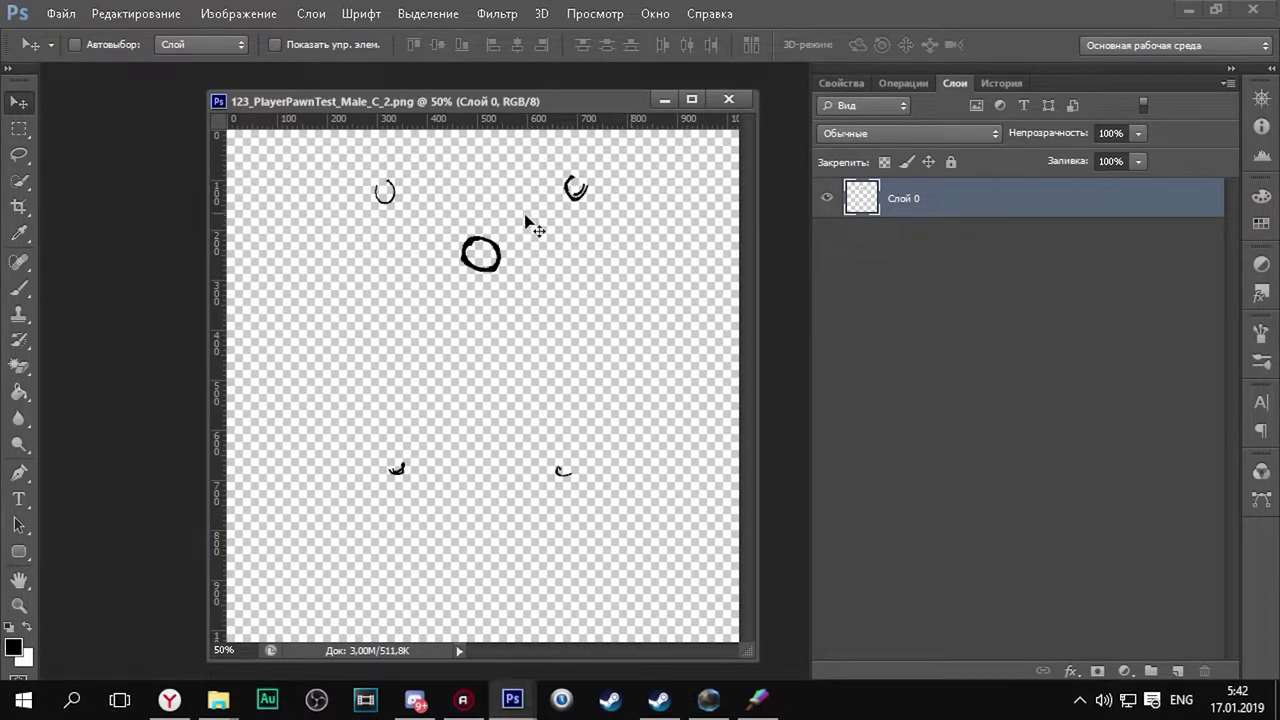
Place the pirate skull image 1662767_7c812b0cfae540568ee249e1cca74a2c from the Desktop and position it at about X 526, Y 278 px.
{"action": "left_click", "coordinate": [60, 14]}
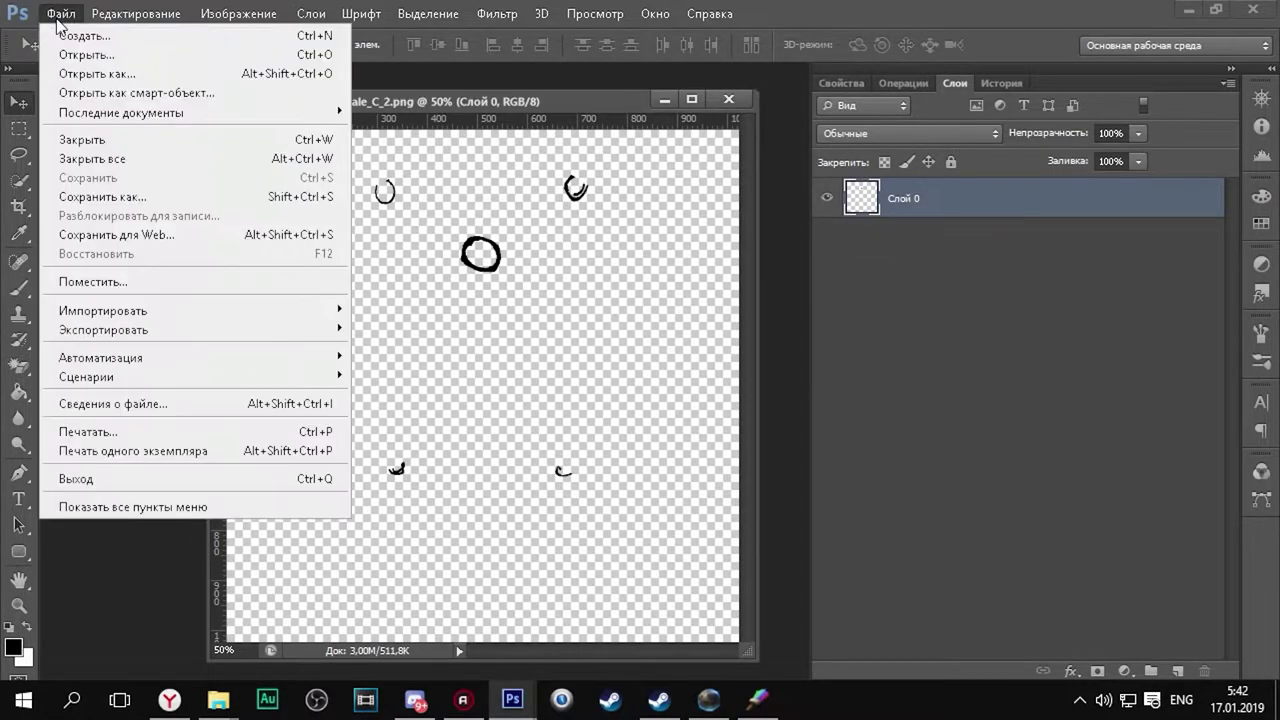
{"action": "left_click", "coordinate": [95, 282]}
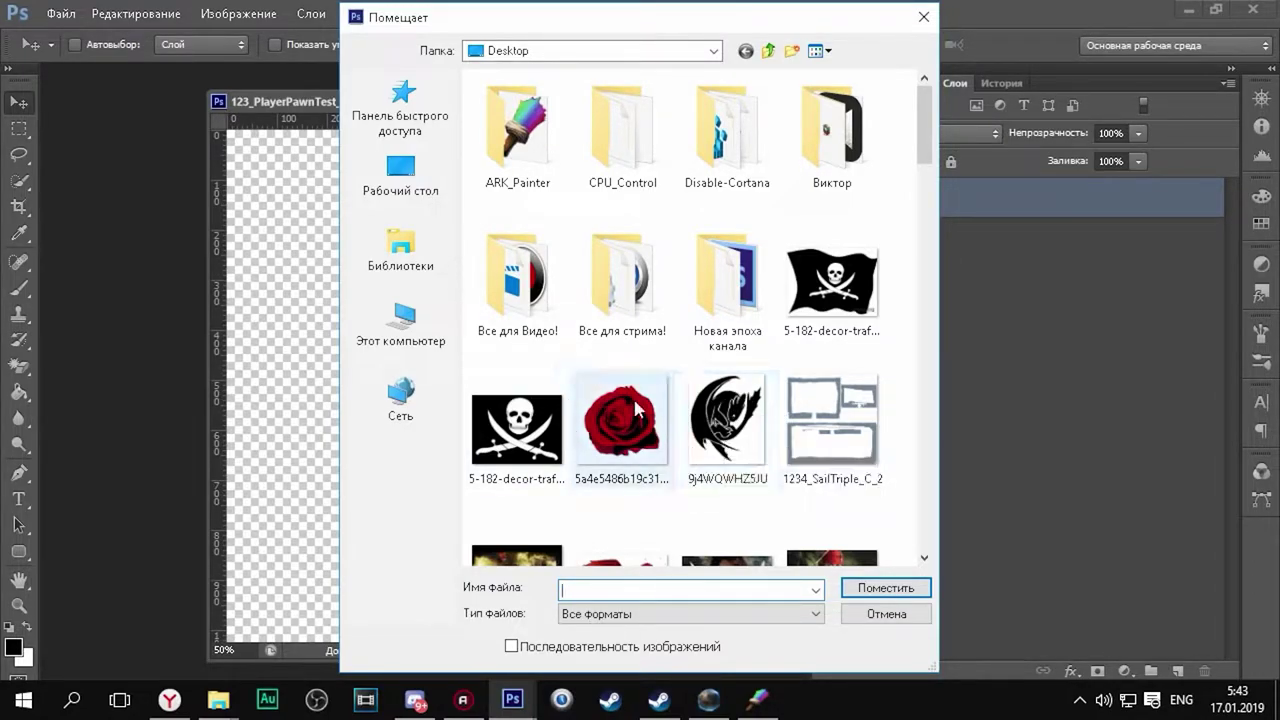
{"action": "scroll", "coordinate": [635, 435], "scroll_direction": "down", "scroll_amount": 4}
{"action": "scroll", "coordinate": [635, 435], "scroll_direction": "down", "scroll_amount": 10}
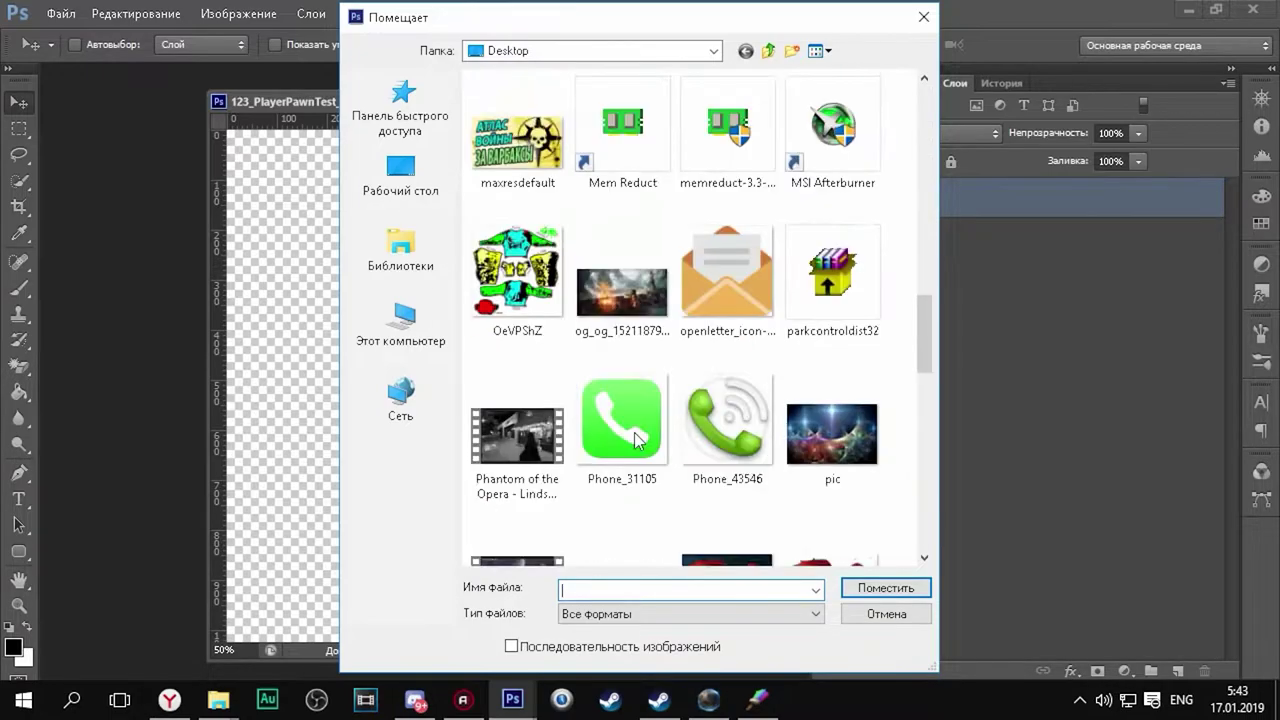
{"action": "scroll", "coordinate": [635, 440], "scroll_direction": "up", "scroll_amount": 10}
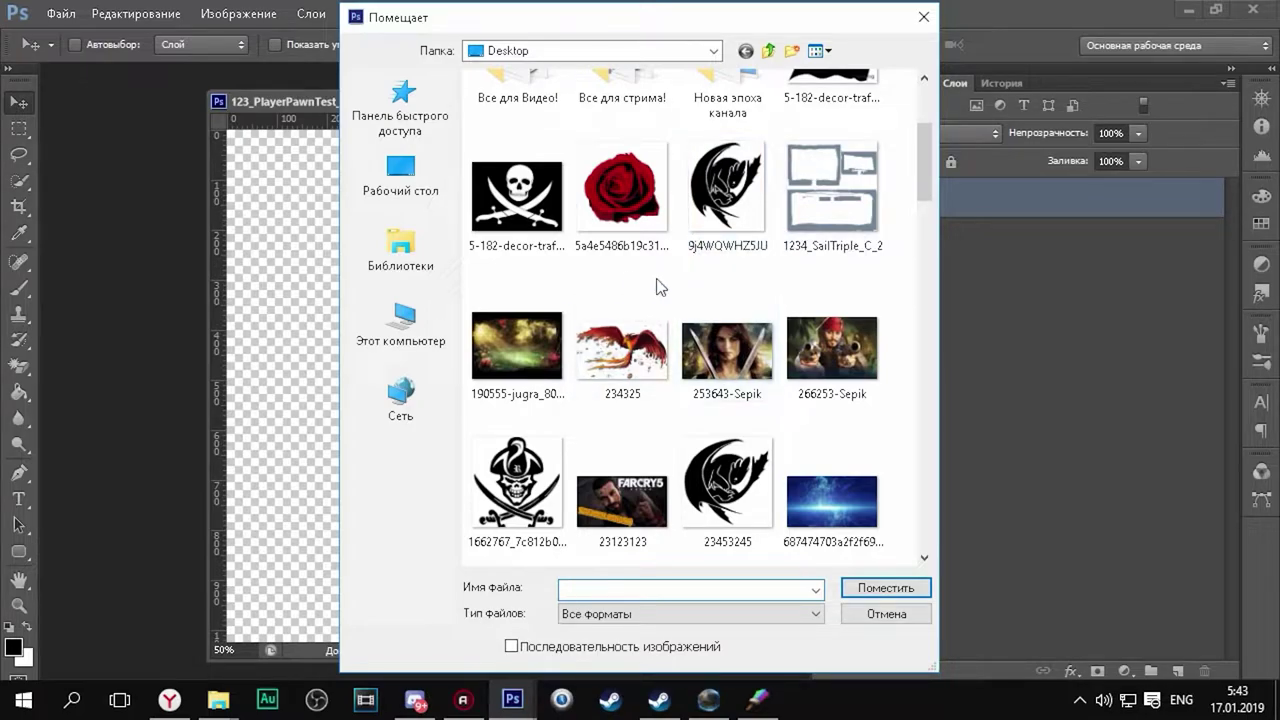
{"action": "scroll", "coordinate": [674, 275], "scroll_direction": "up", "scroll_amount": 2}
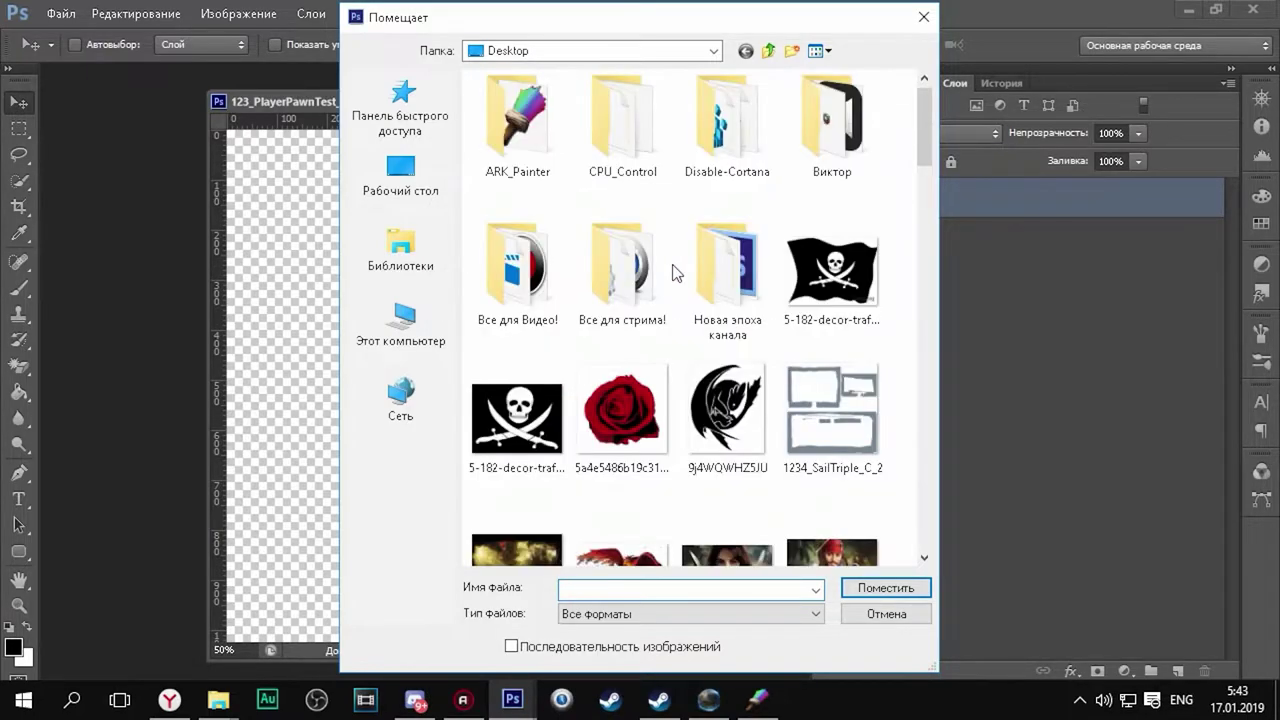
{"action": "scroll", "coordinate": [661, 352], "scroll_direction": "down", "scroll_amount": 2}
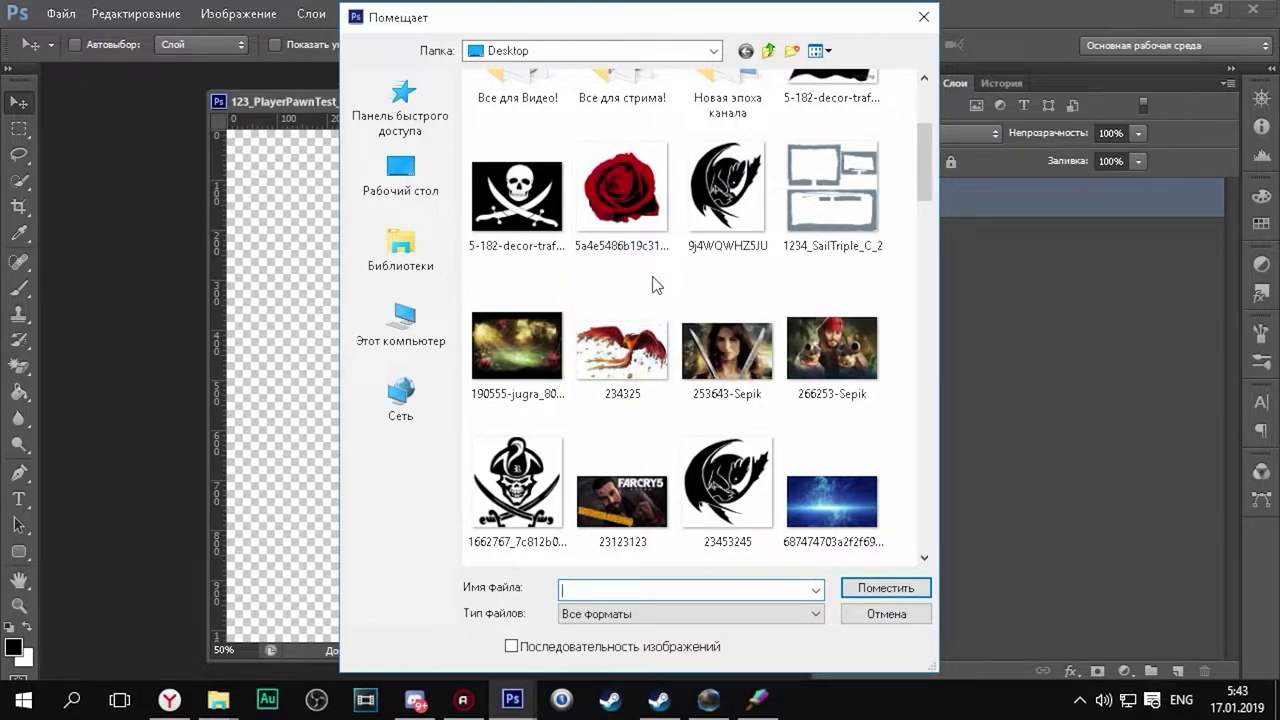
{"action": "double_click", "coordinate": [517, 482]}
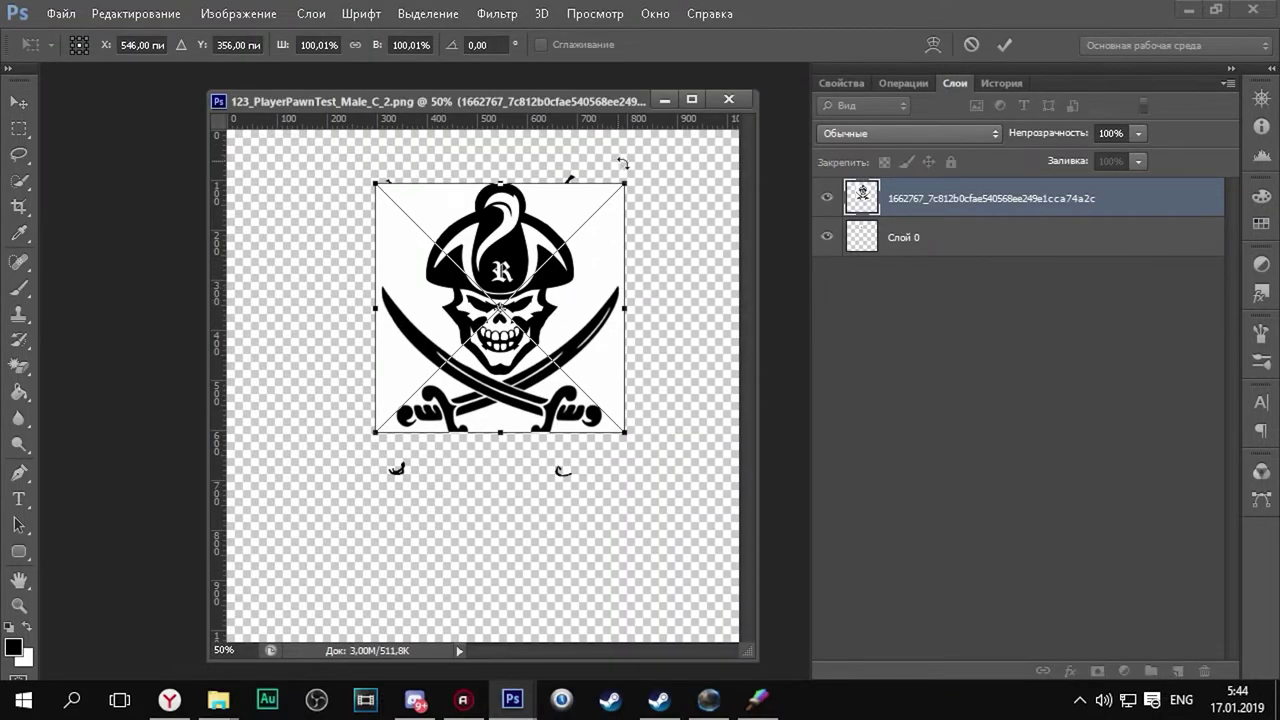
{"action": "left_click_drag", "start_coordinate": [580, 287], "coordinate": [570, 248]}
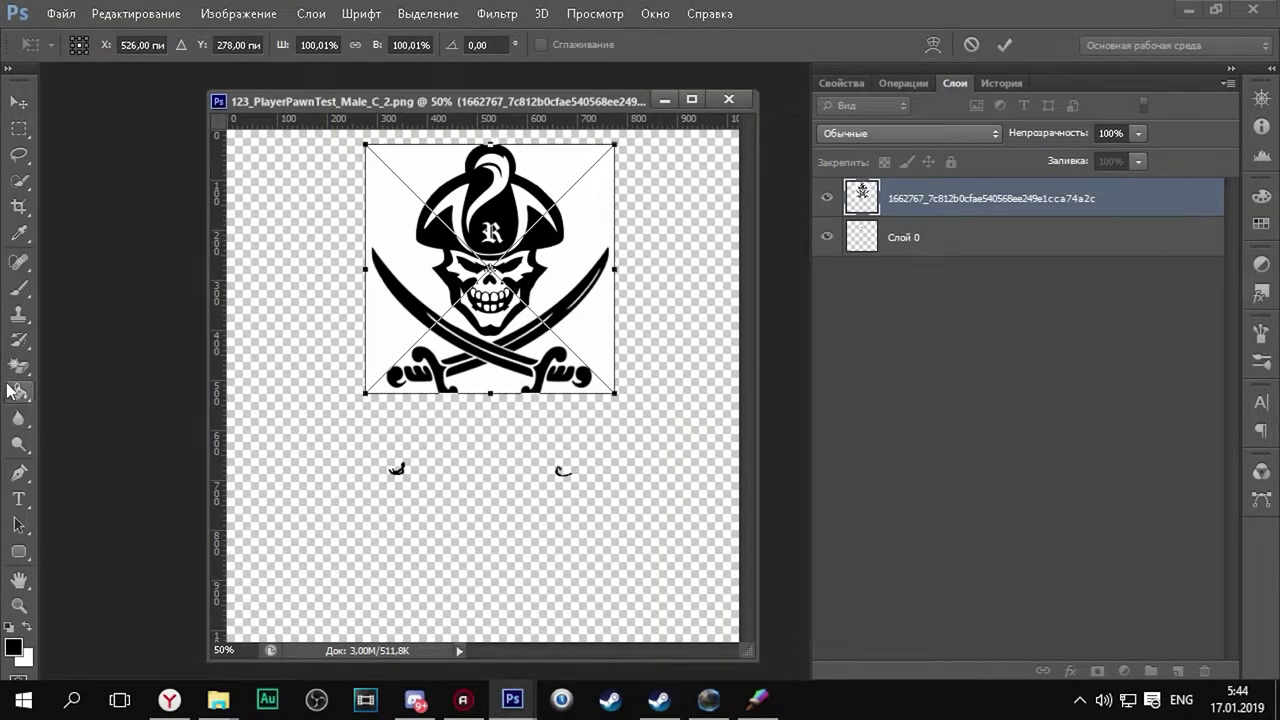
{"action": "right_click", "coordinate": [30, 376]}
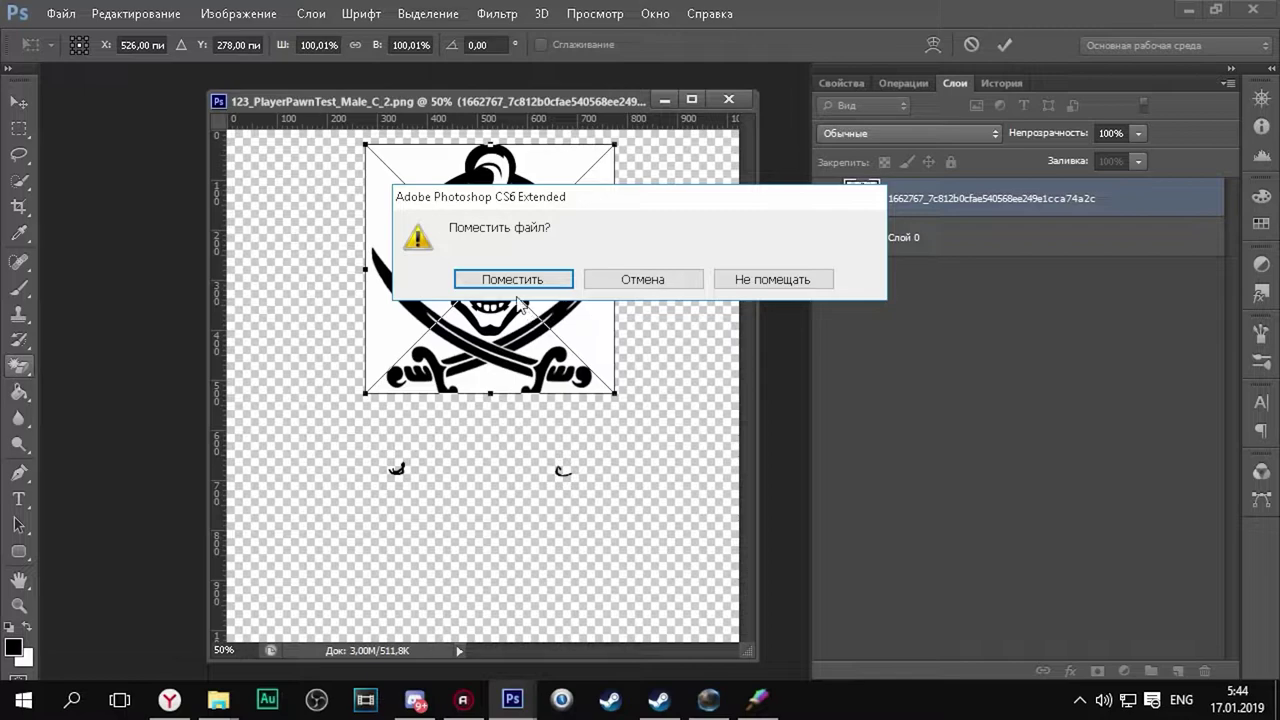
{"action": "key", "text": "Return"}
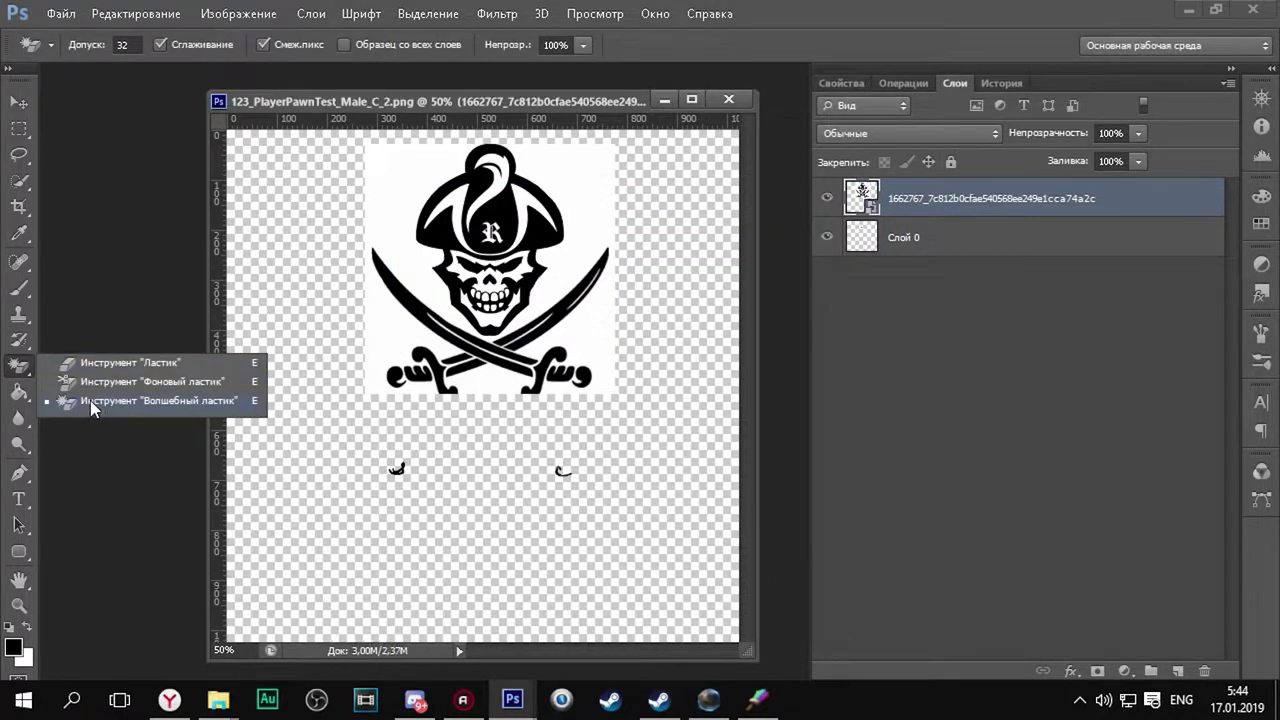
Rasterize the skull layer and remove the white background around the skull with the Magic Eraser.
{"action": "left_click", "coordinate": [90, 400]}
{"action": "left_click", "coordinate": [582, 205]}
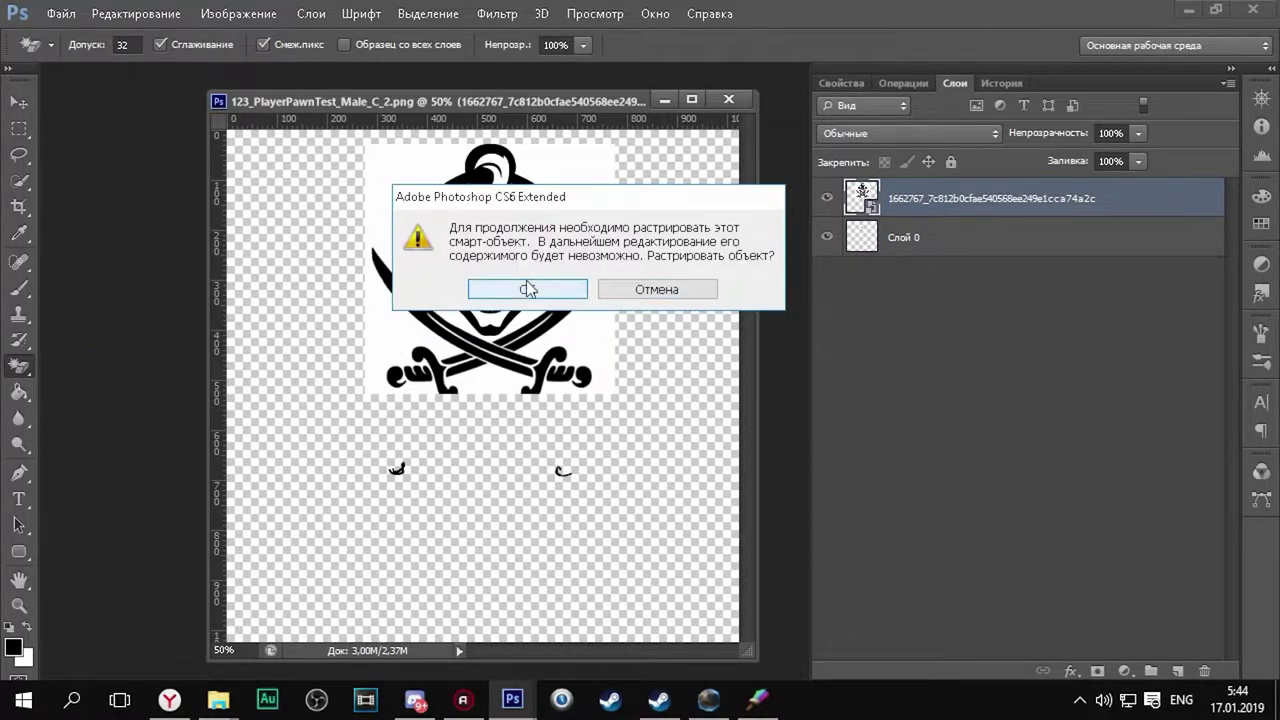
{"action": "key", "text": "Return"}
{"action": "left_click", "coordinate": [588, 203]}
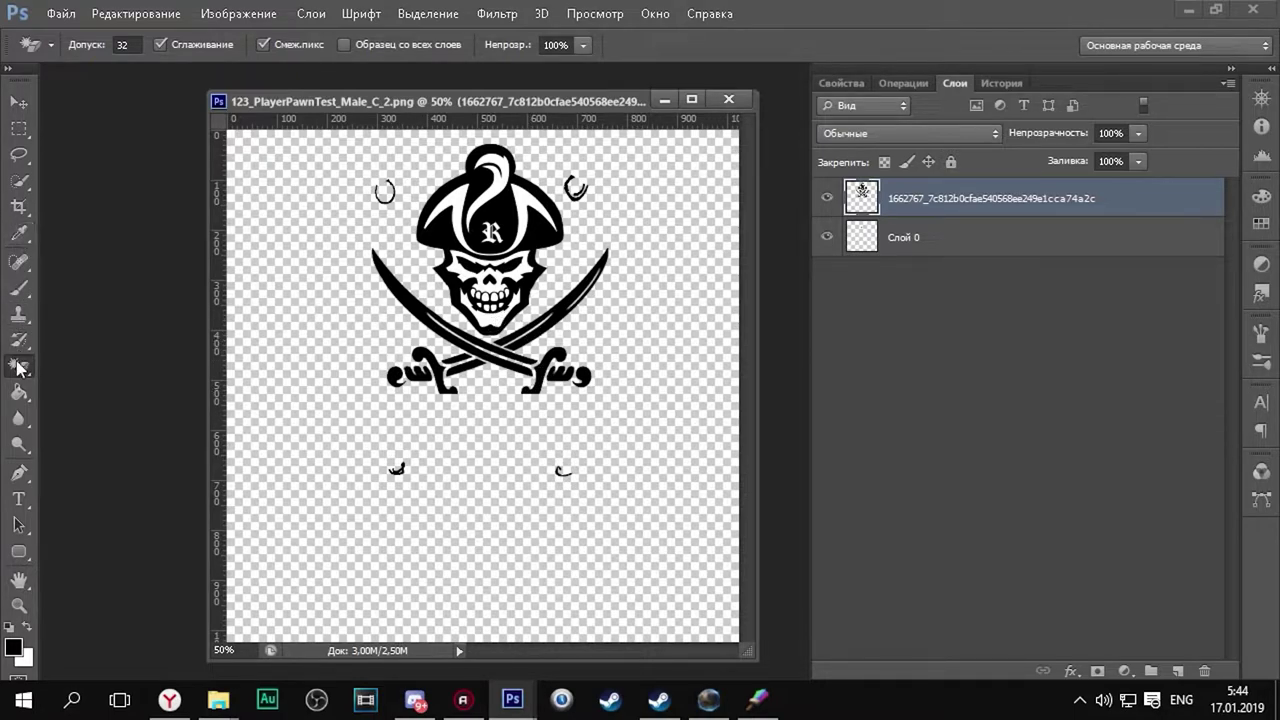
Scale the skull to about 18.7% width and 15.6% height and fit it over the large central ring.
{"action": "left_click", "coordinate": [18, 101]}
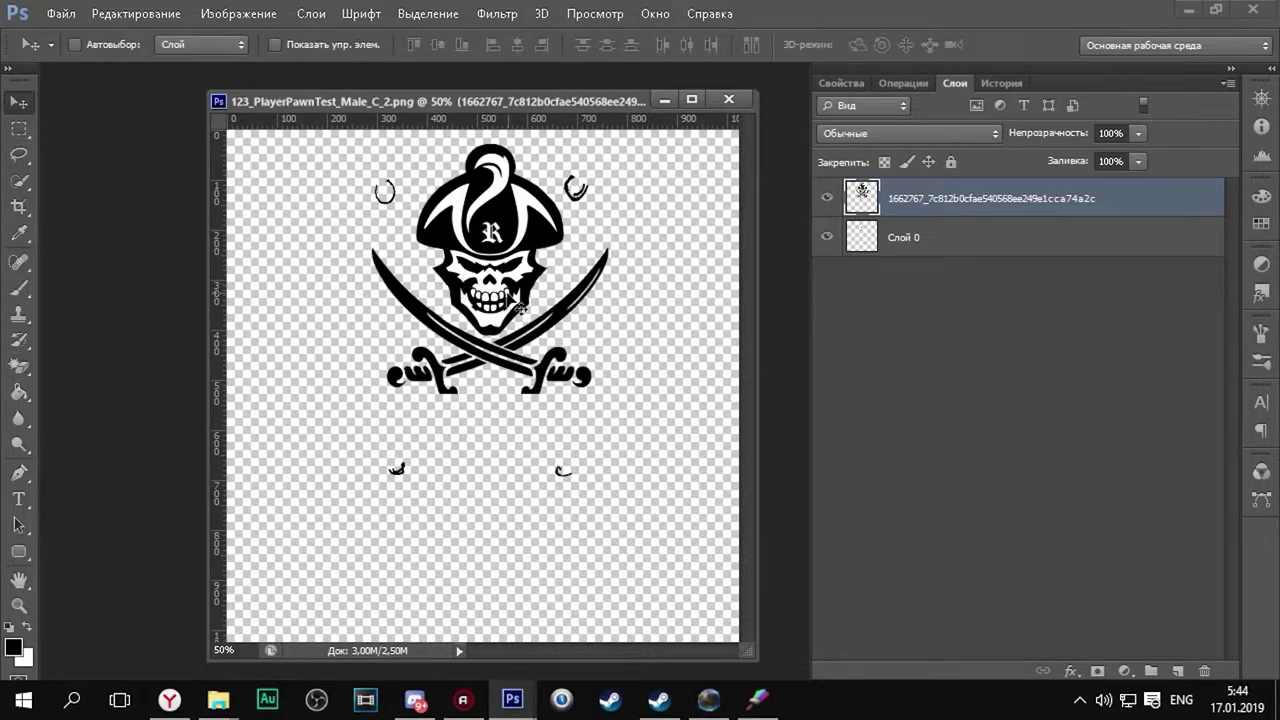
{"action": "key", "text": "ctrl+t"}
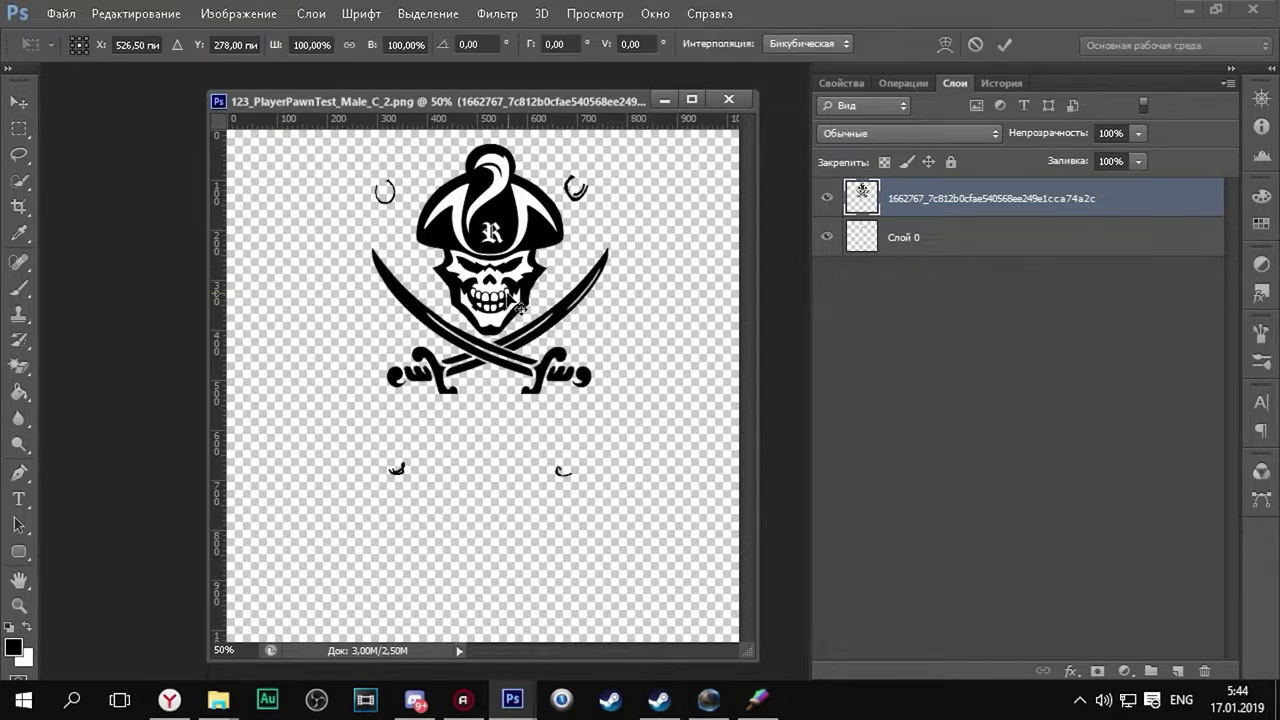
{"action": "left_click_drag", "start_coordinate": [609, 143], "coordinate": [486, 259]}
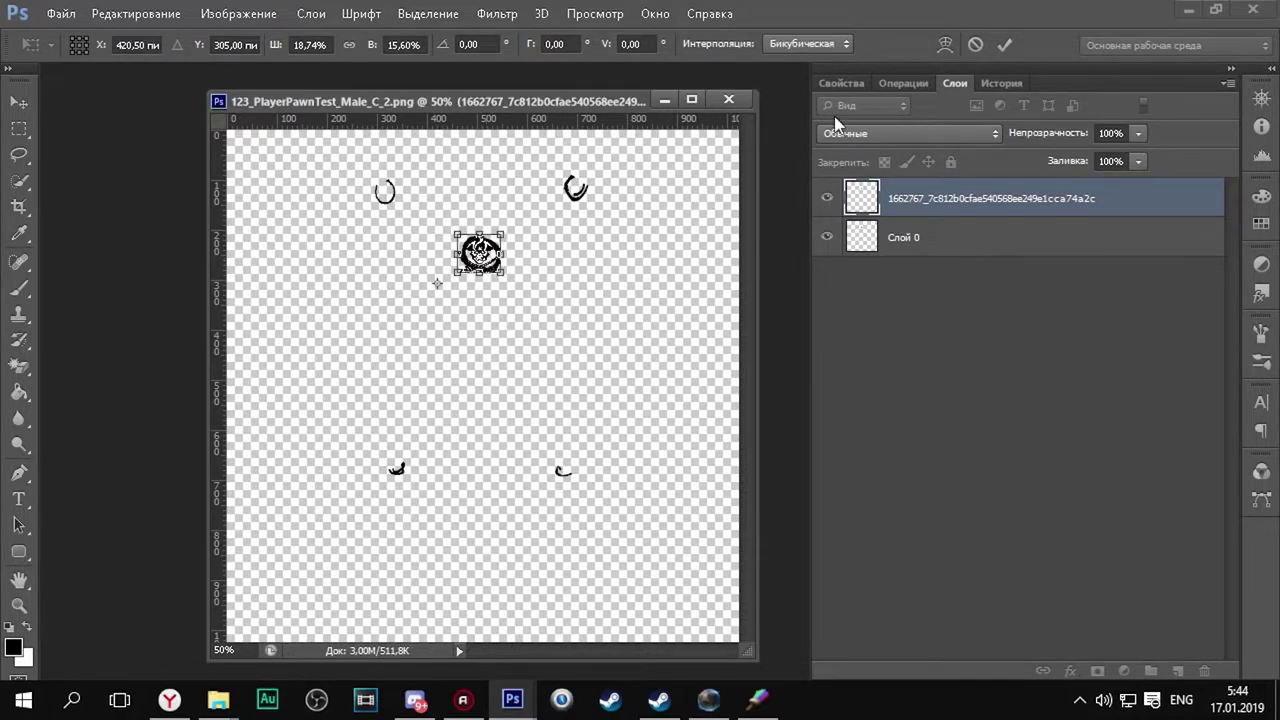
{"action": "left_click", "coordinate": [1001, 43]}
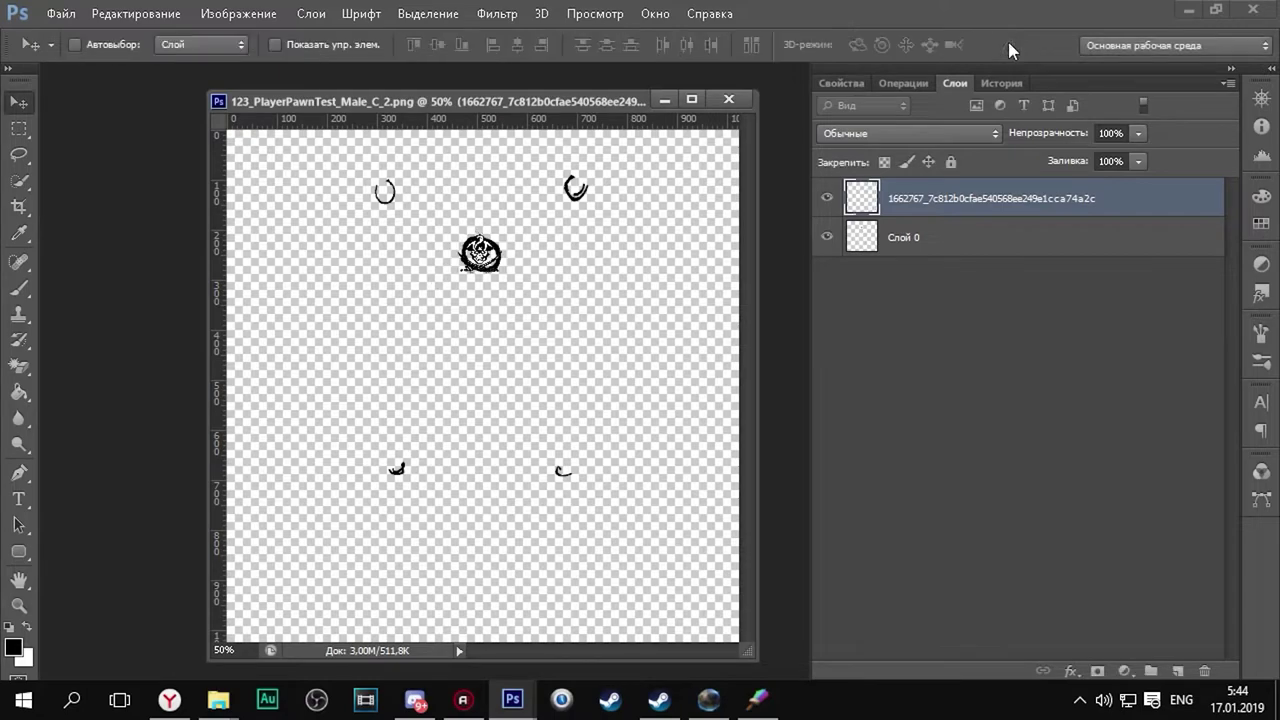
Hide the skull layer, erase the large central ring on Слой 0 with the Eraser, and show the skull layer again.
{"action": "left_click", "coordinate": [826, 203]}
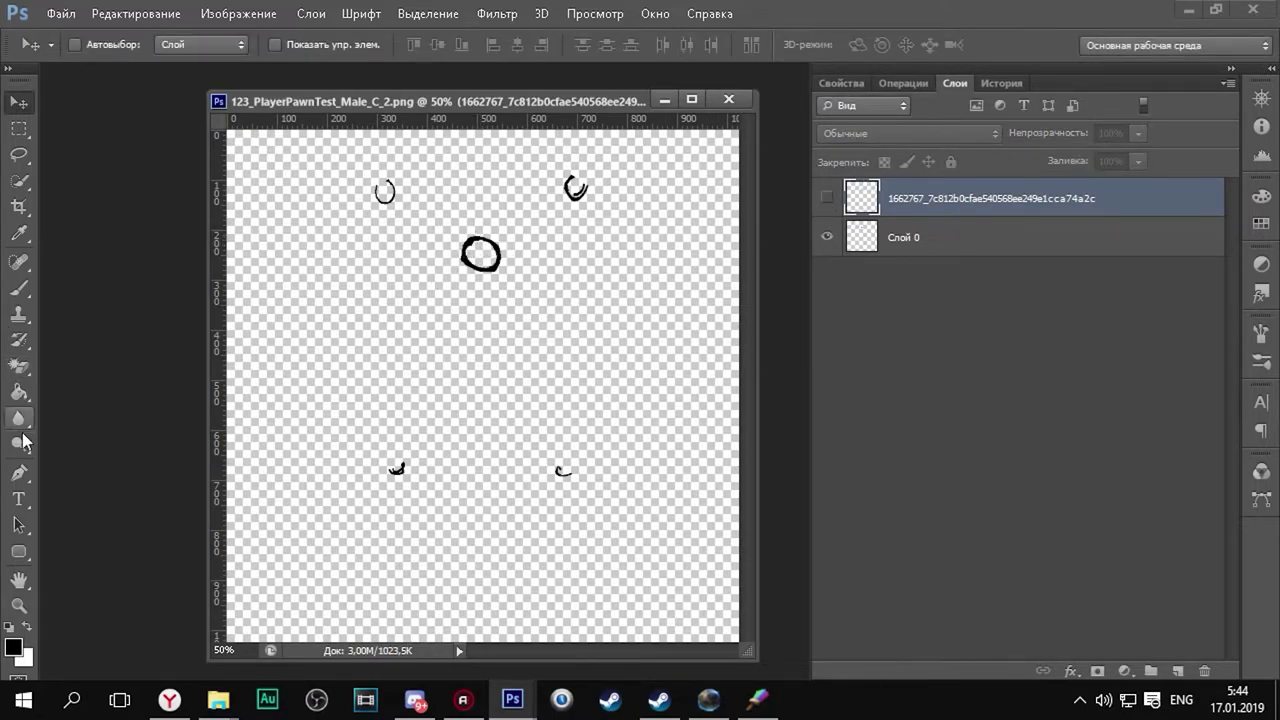
{"action": "left_click_drag", "start_coordinate": [18, 355], "coordinate": [106, 360]}
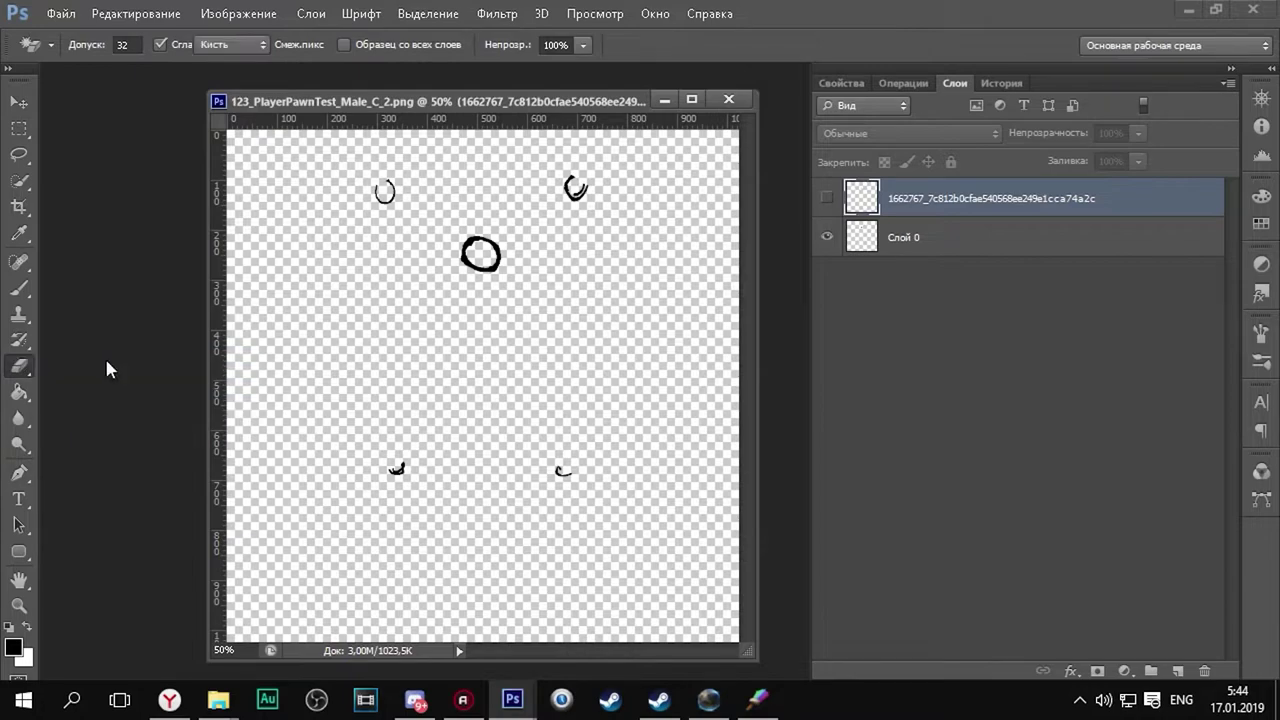
{"action": "left_click", "coordinate": [493, 268]}
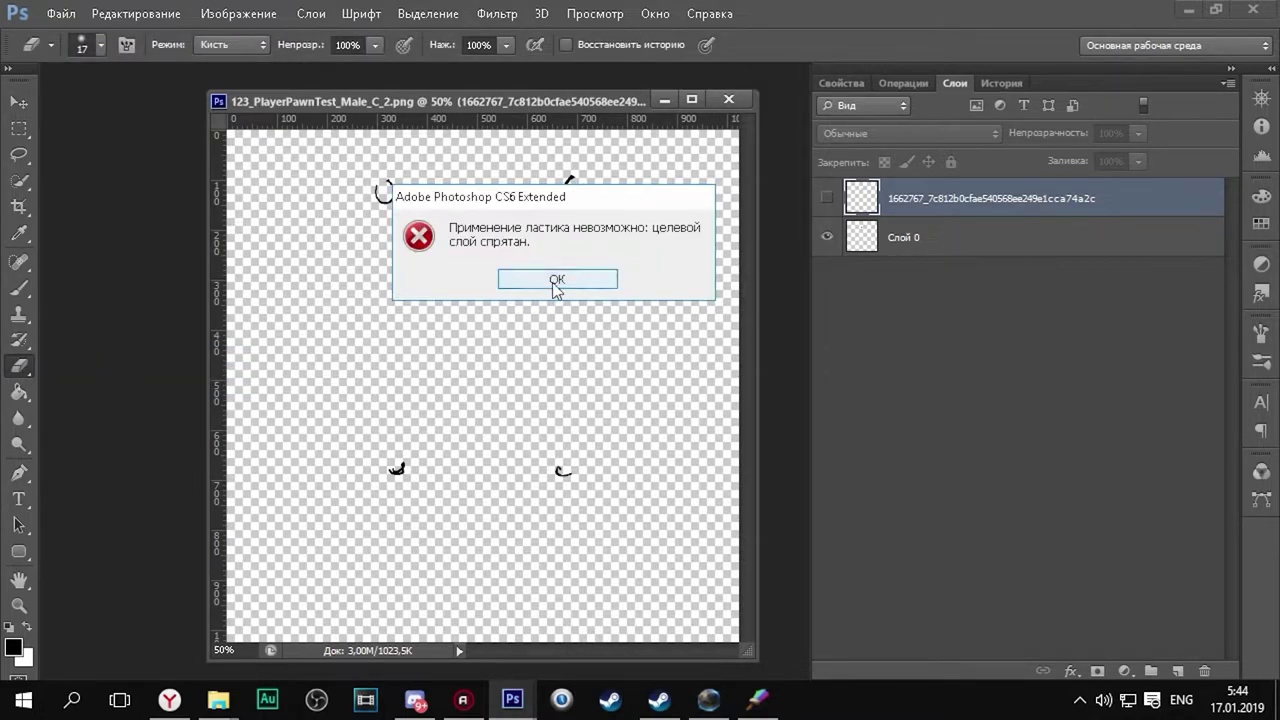
{"action": "key", "text": "Return"}
{"action": "left_click", "coordinate": [943, 241]}
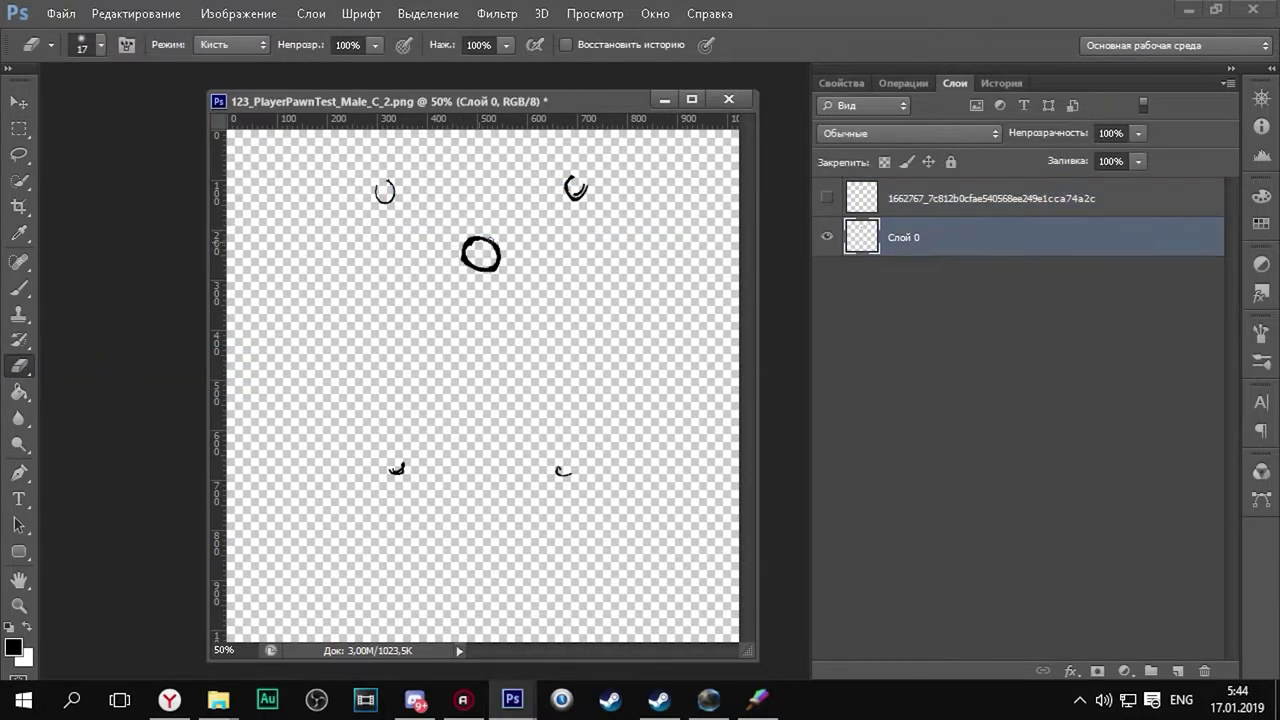
{"action": "left_click_drag", "start_coordinate": [502, 257], "coordinate": [463, 240]}
{"action": "left_click", "coordinate": [826, 198]}
Export the image for the web as a PNG-24 with transparency, saved to the Desktop as 123_PlayerPawnTest_Male_C_2.
{"action": "left_click", "coordinate": [61, 14]}
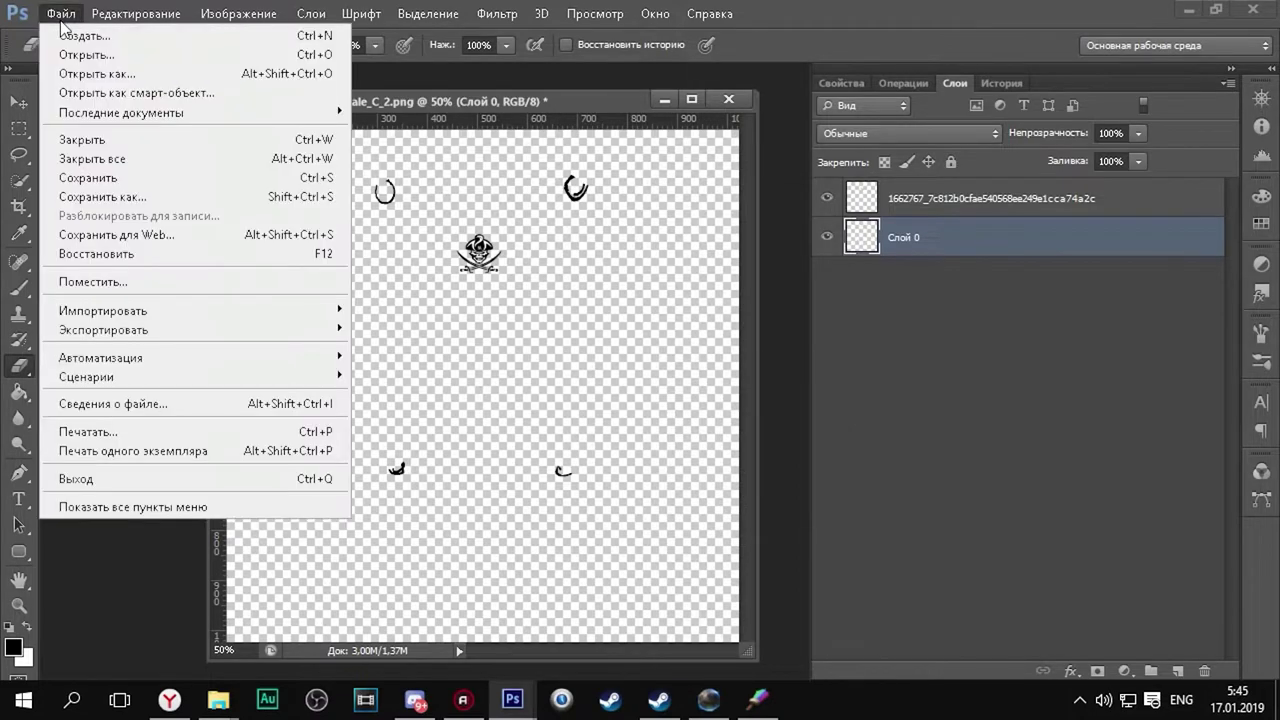
{"action": "left_click", "coordinate": [152, 234]}
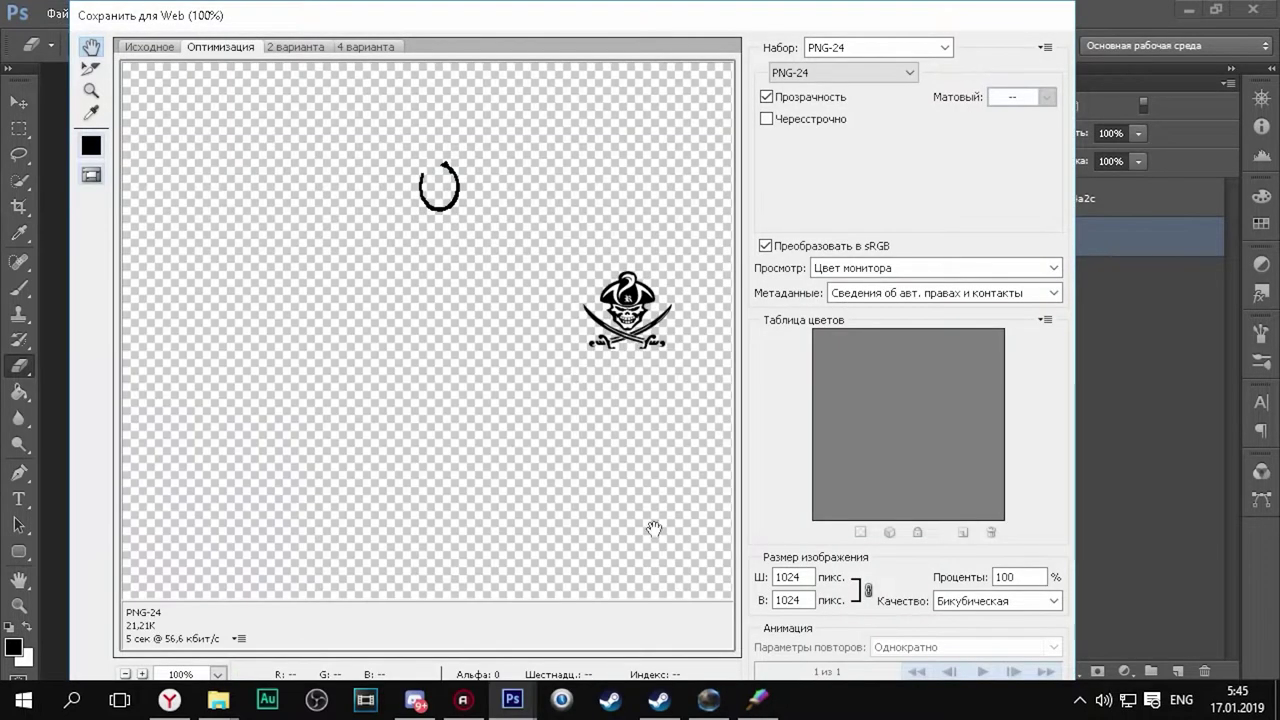
{"action": "left_click", "coordinate": [897, 50]}
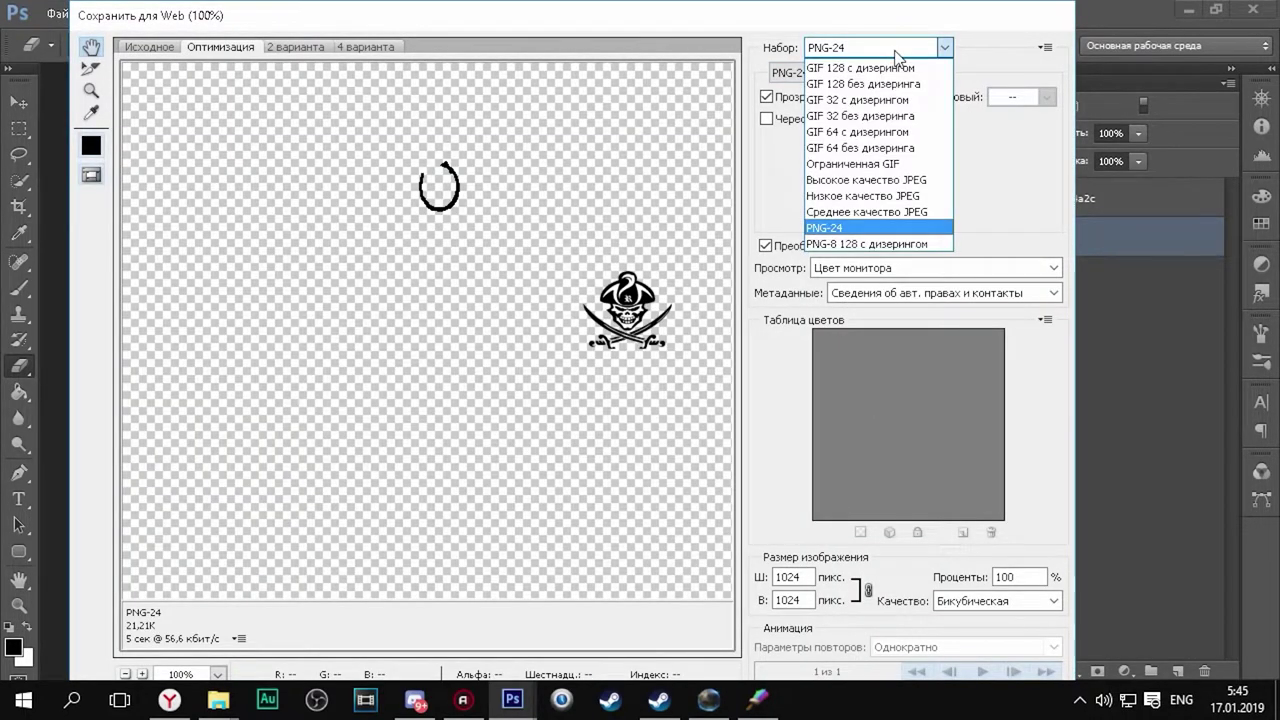
{"action": "left_click", "coordinate": [897, 55]}
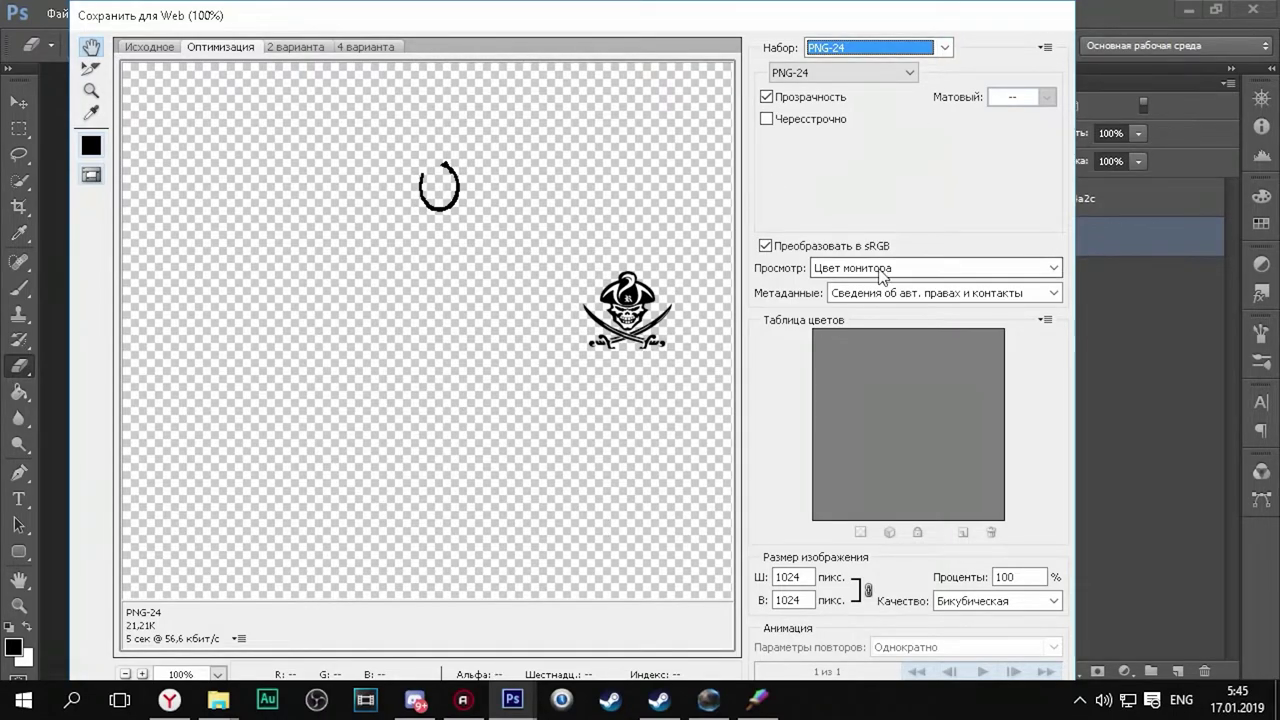
{"action": "key", "text": "Return"}
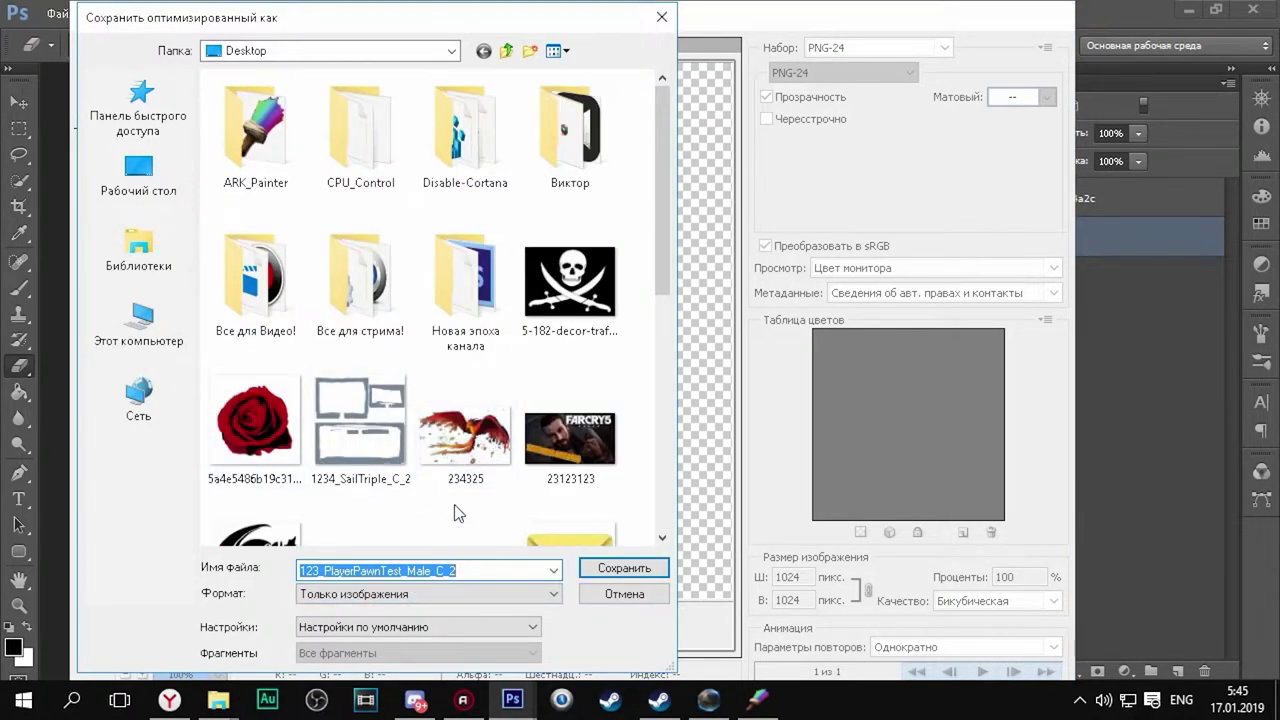
{"action": "scroll", "coordinate": [457, 513], "scroll_direction": "down", "scroll_amount": 5}
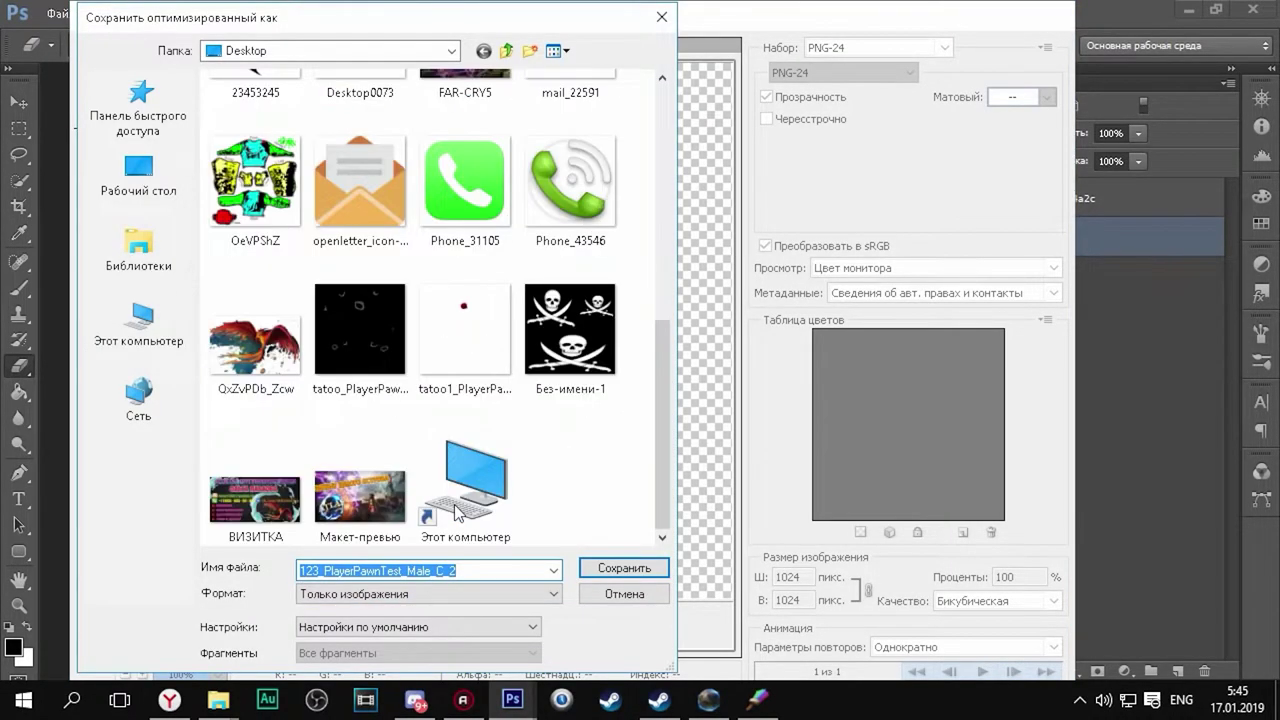
{"action": "left_click", "coordinate": [593, 568]}
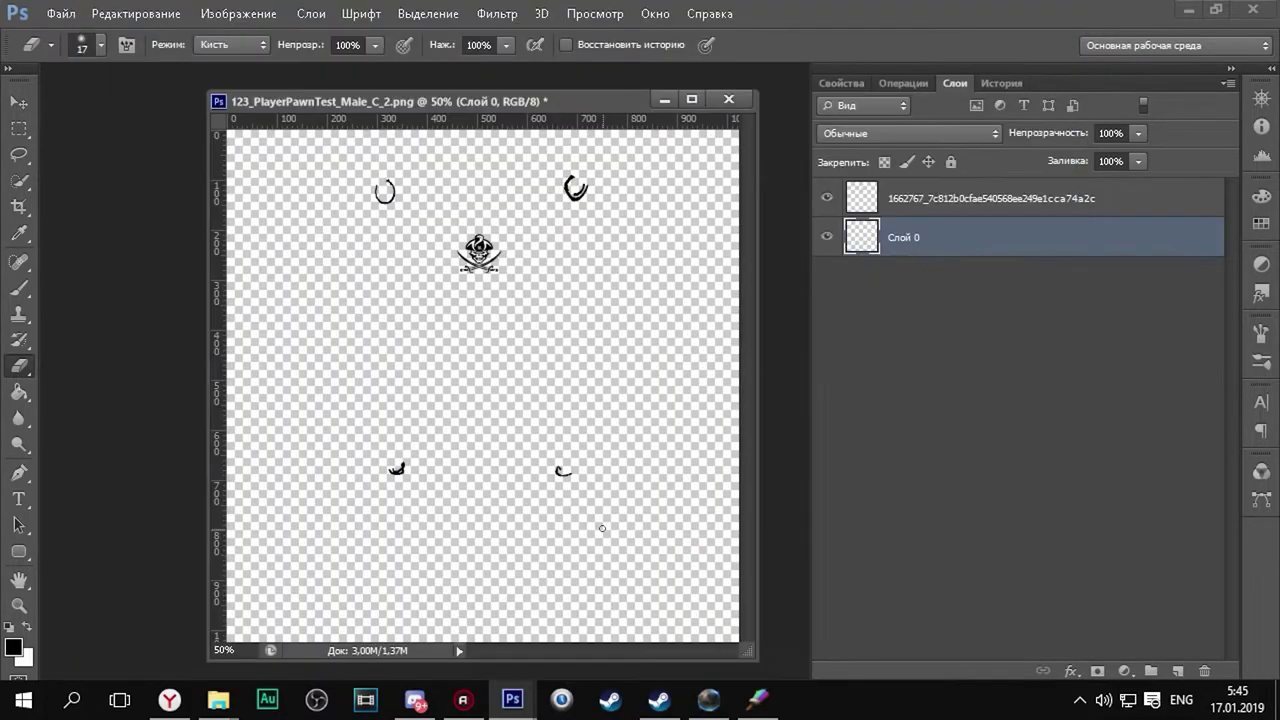
Switch to ARKpnt Editor and load the exported skull image from the Desktop, letting the editor reduce its colors.
{"action": "mouse_move", "coordinate": [752, 693]}
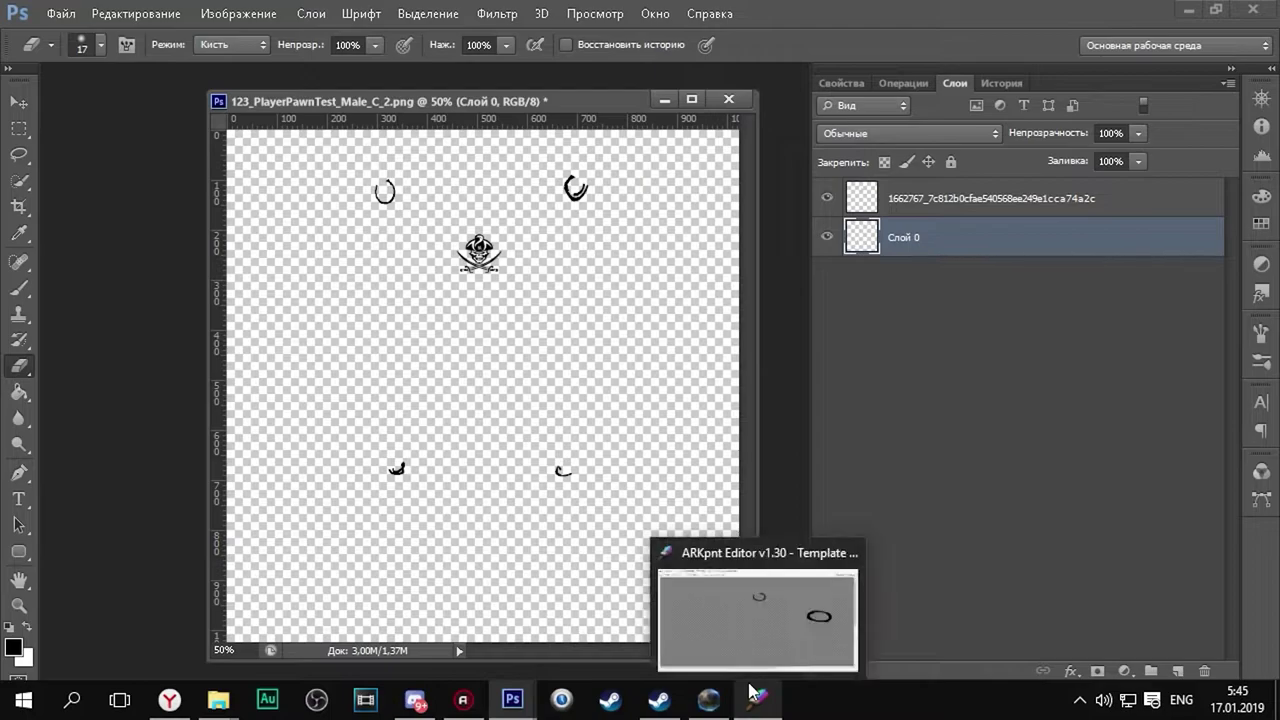
{"action": "left_click", "coordinate": [728, 616]}
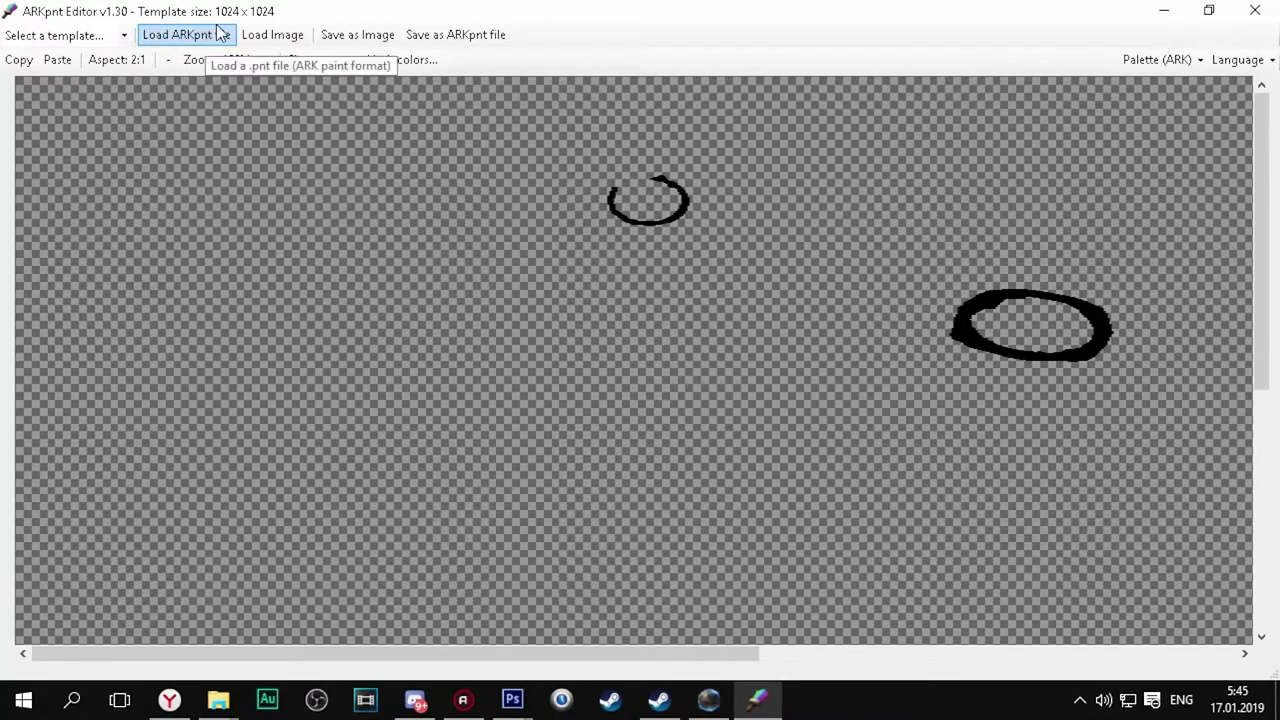
{"action": "left_click", "coordinate": [256, 34]}
{"action": "left_click_drag", "start_coordinate": [264, 36], "coordinate": [600, 172]}
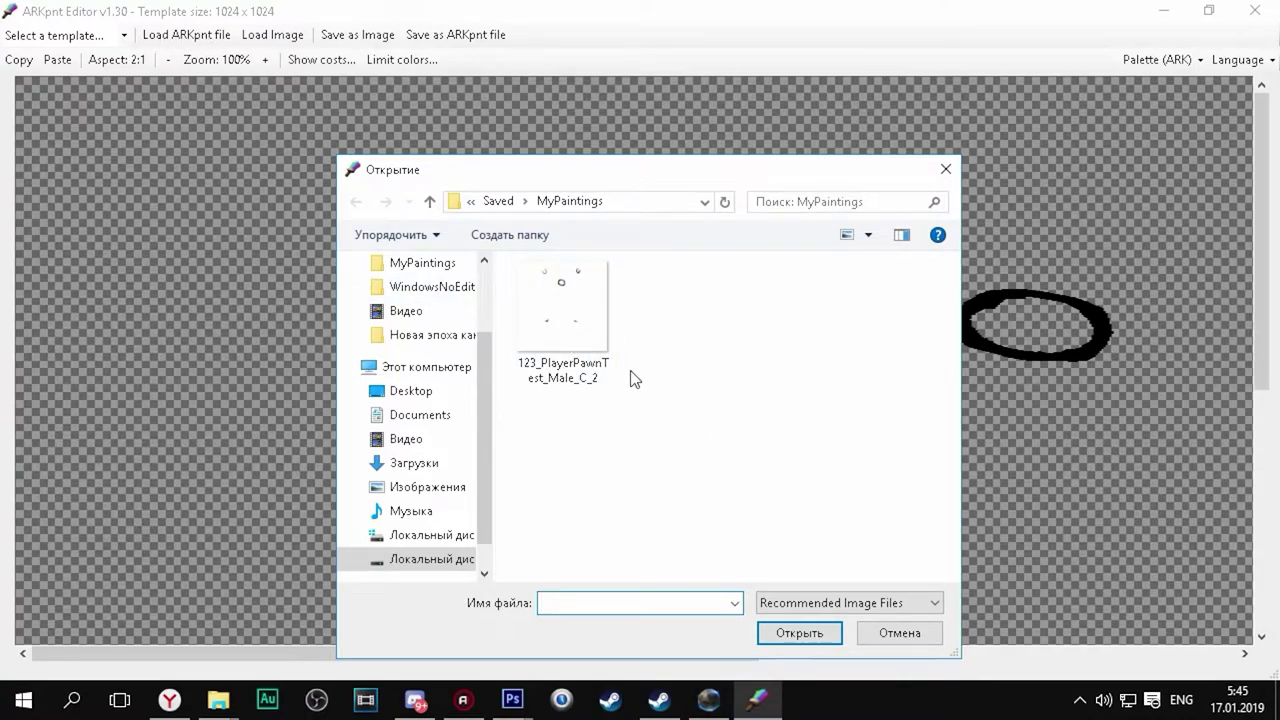
{"action": "left_click", "coordinate": [410, 391]}
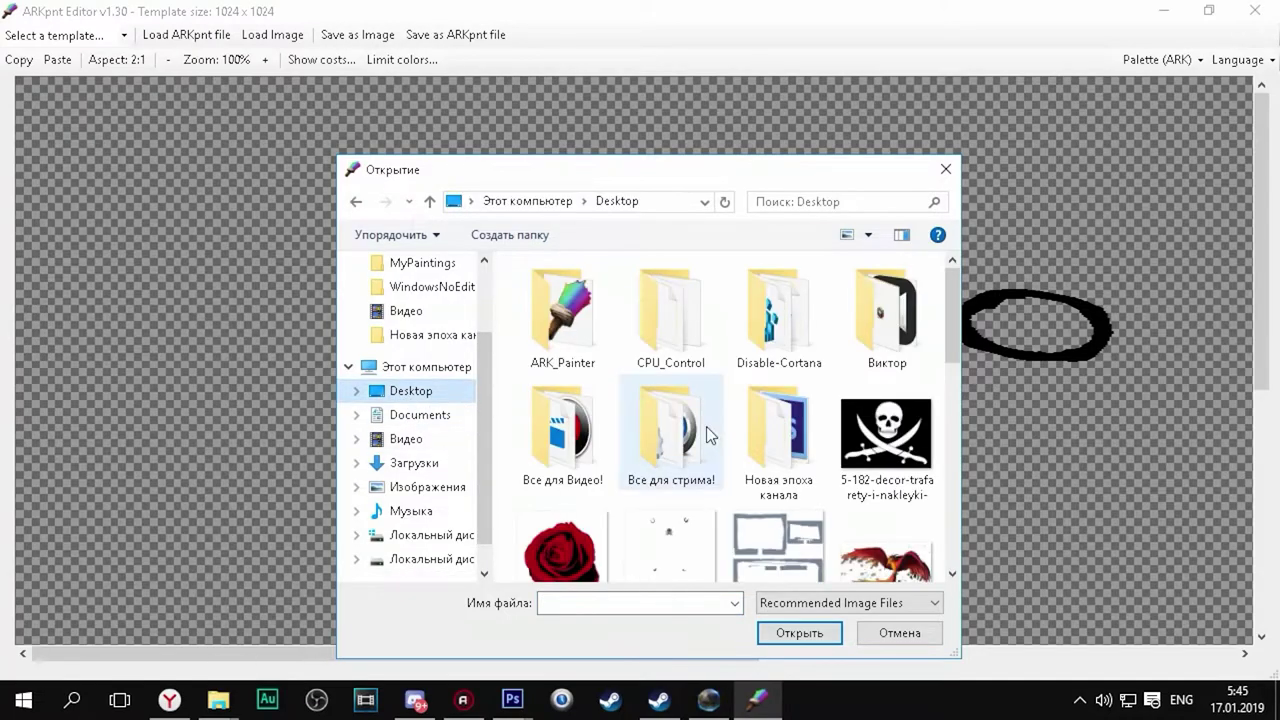
{"action": "scroll", "coordinate": [714, 426], "scroll_direction": "down", "scroll_amount": 3}
{"action": "scroll", "coordinate": [714, 426], "scroll_direction": "up", "scroll_amount": 5}
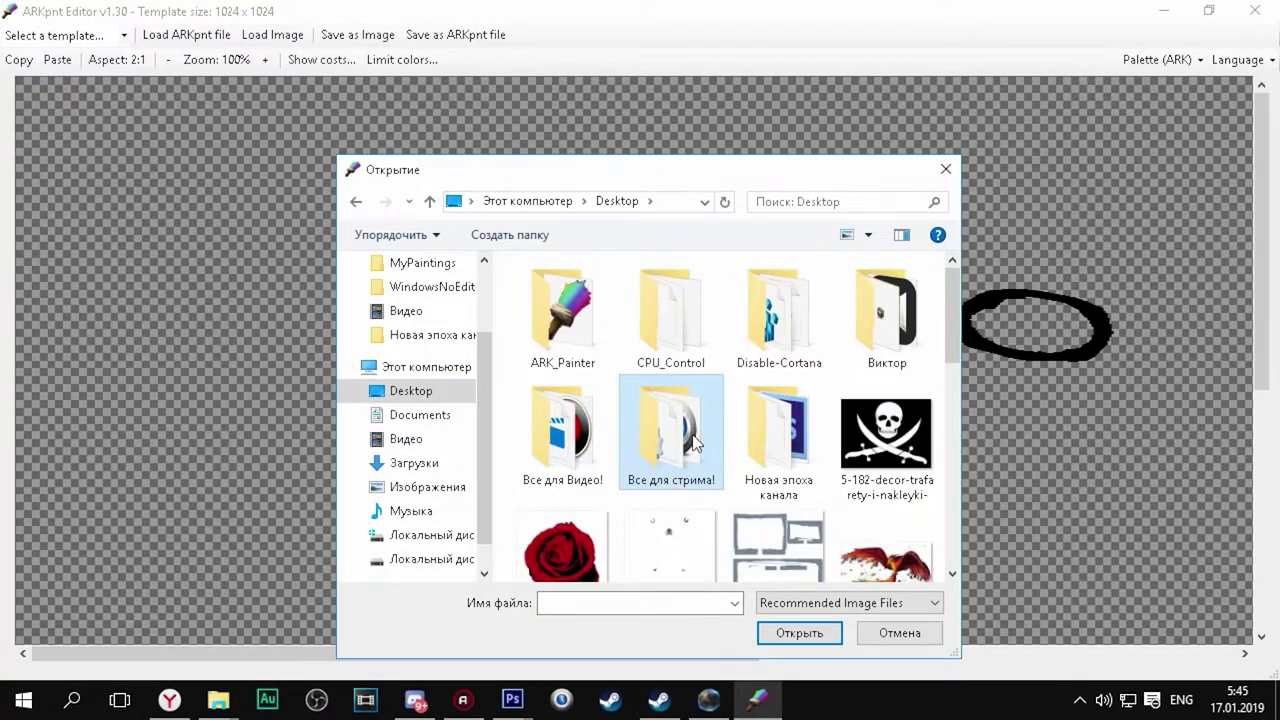
{"action": "scroll", "coordinate": [660, 455], "scroll_direction": "down", "scroll_amount": 2}
{"action": "double_click", "coordinate": [660, 424]}
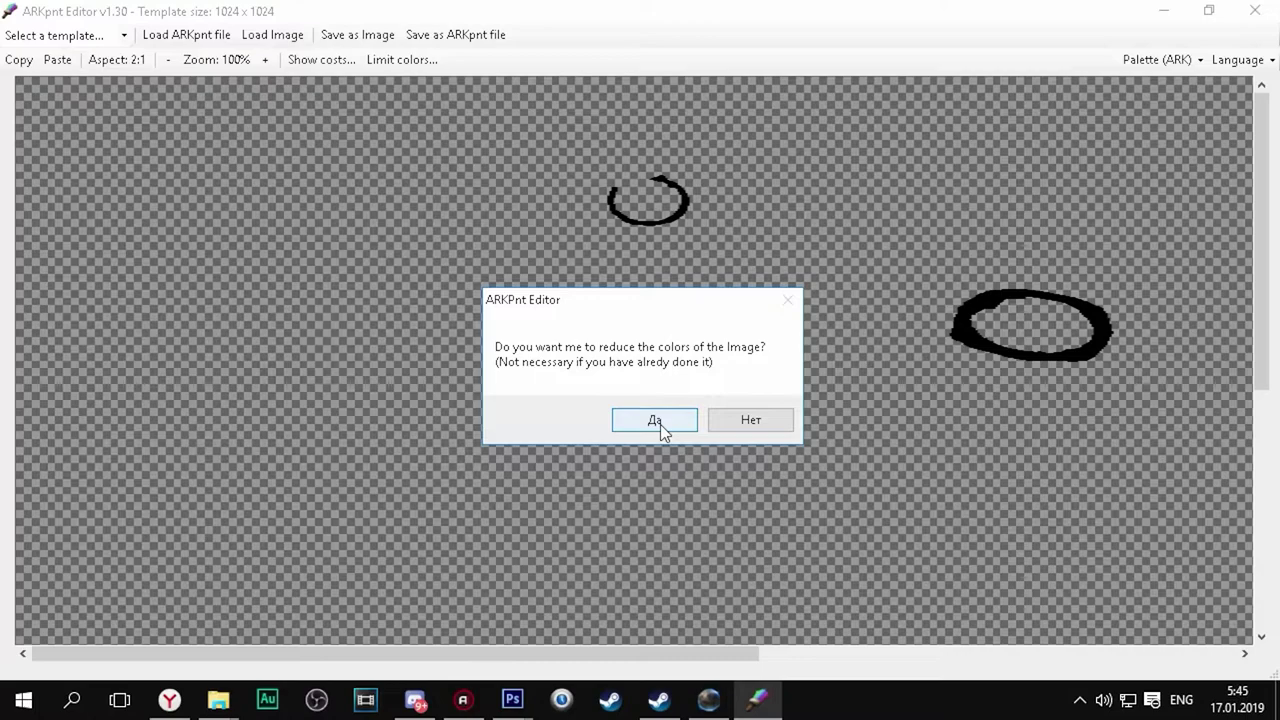
{"action": "left_click", "coordinate": [660, 424]}
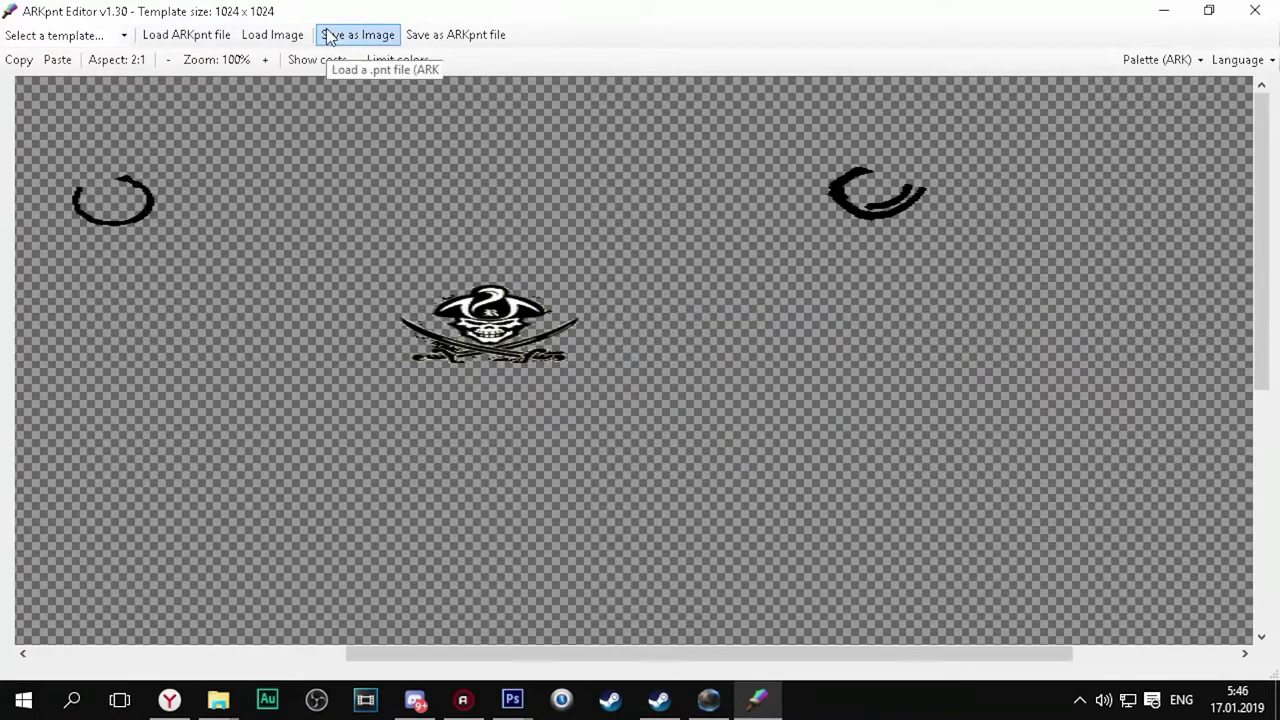
Save the painting as an ARKpnt file and replace the existing 123_PlayerPawnTest_Male_C_2.pnt in the MyPaintings folder.
{"action": "left_click", "coordinate": [462, 40]}
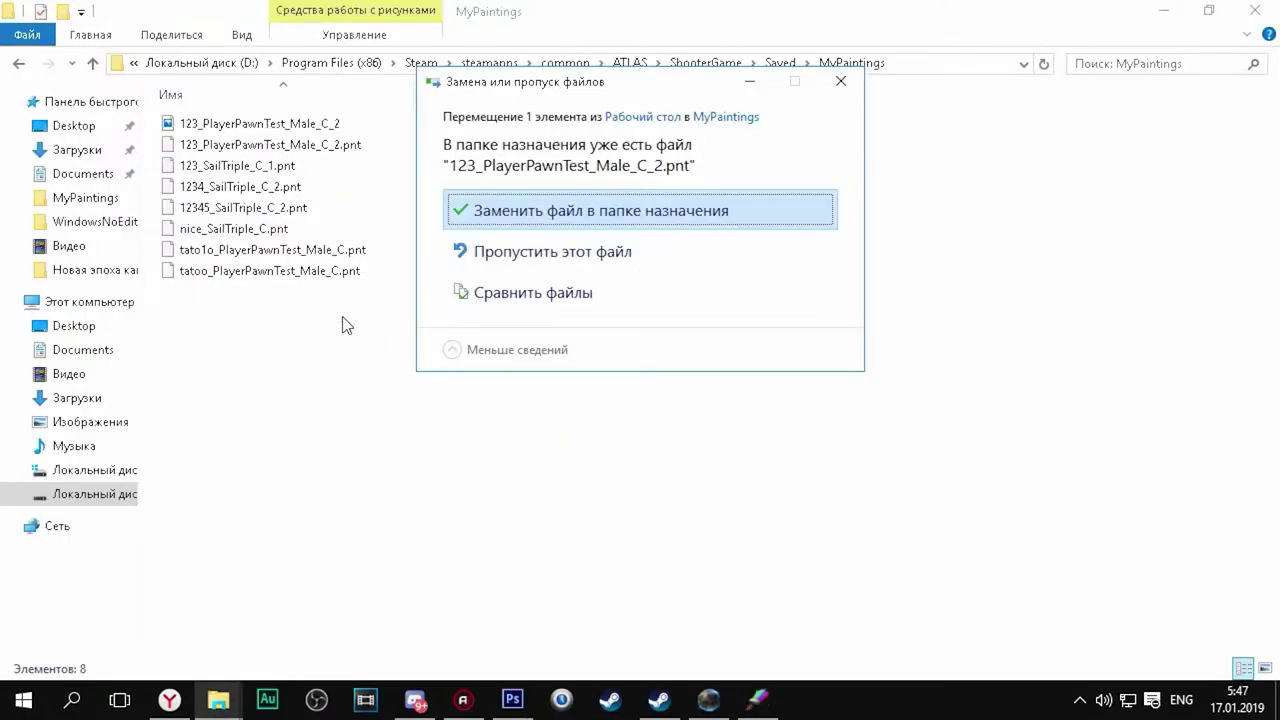
{"action": "left_click", "coordinate": [510, 220]}
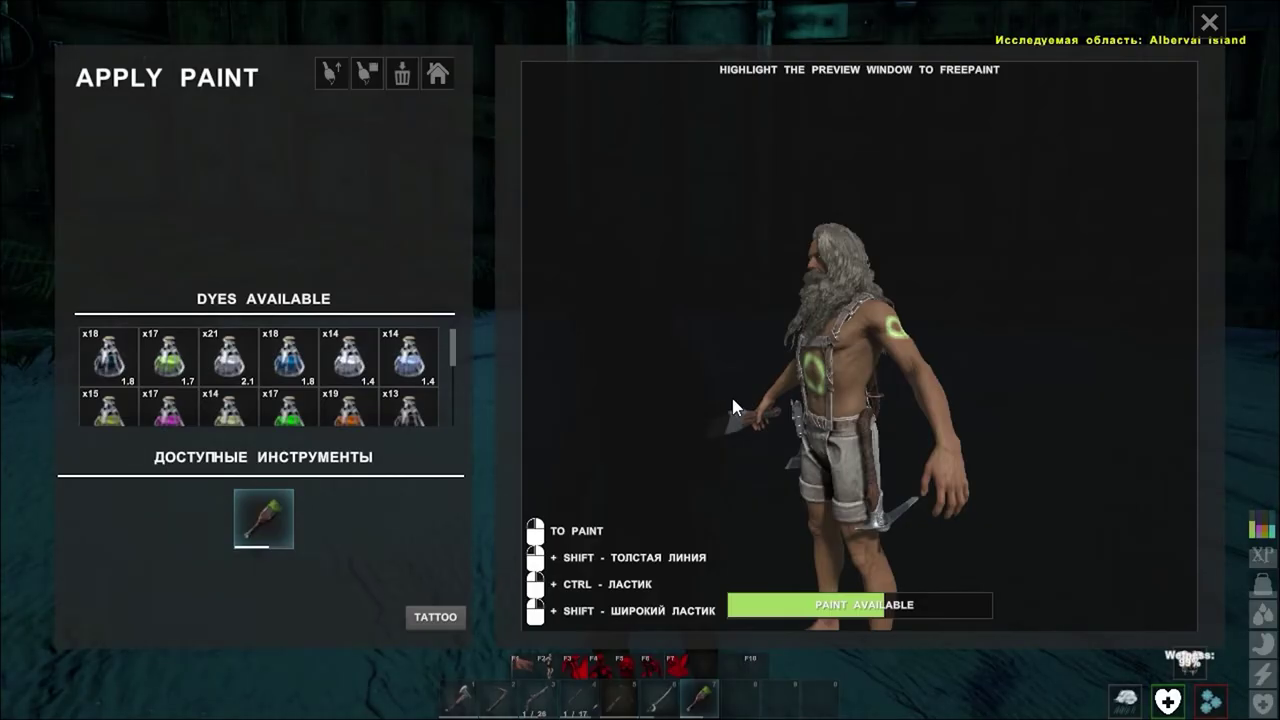
In ATLAS, select the saved painting 123 for the character, check its needed and missing dyes, and close the paint window.
{"action": "left_click", "coordinate": [330, 75]}
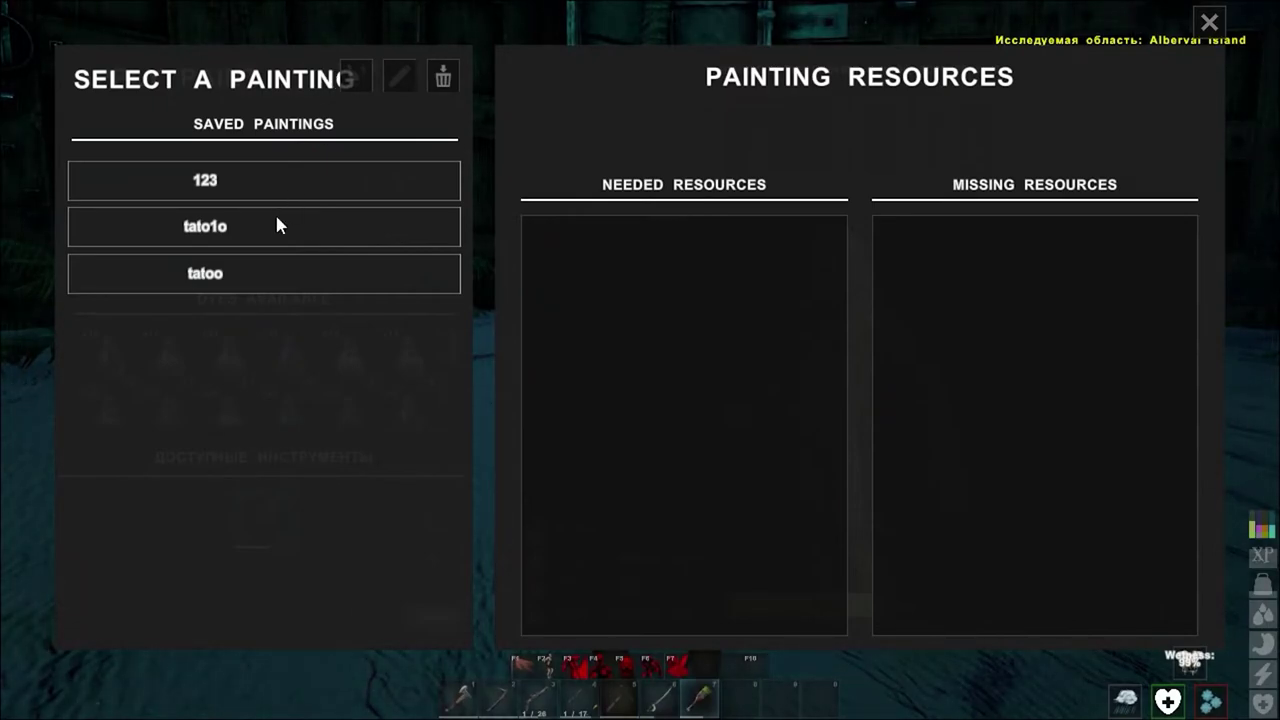
{"action": "left_click", "coordinate": [236, 186]}
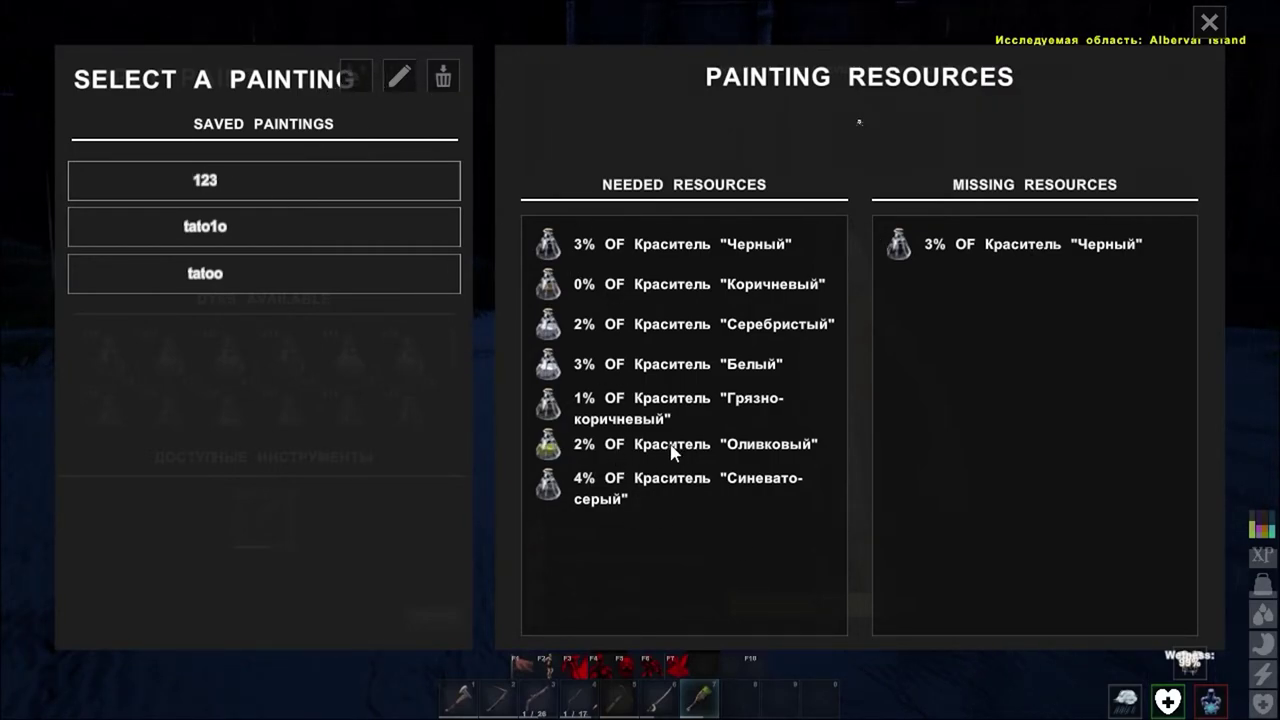
{"action": "key", "text": "Escape"}
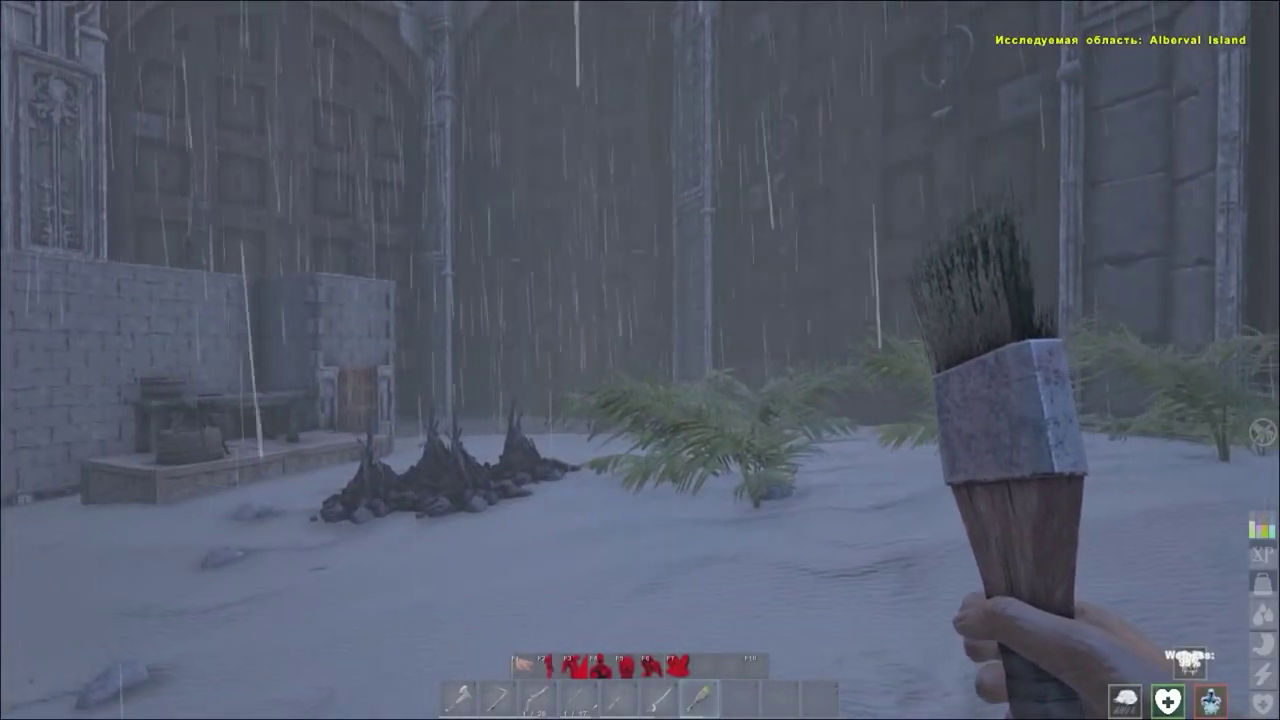
{"action": "key", "text": "w"}
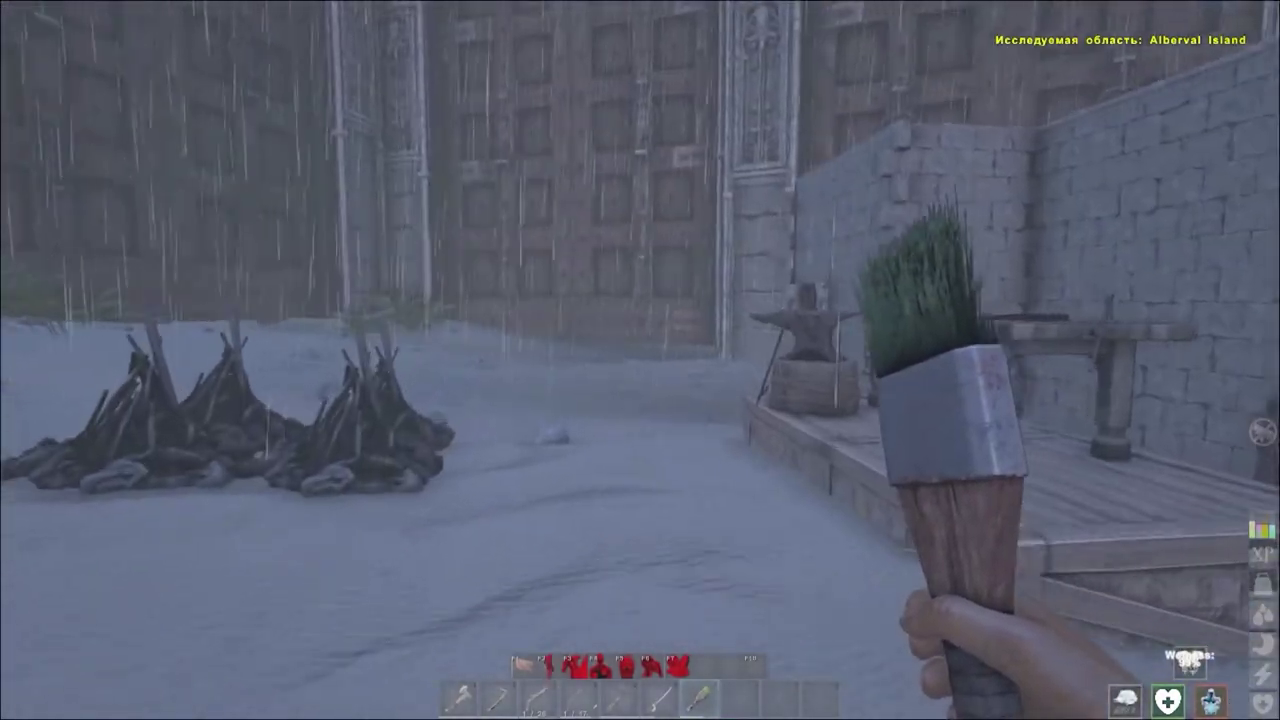
{"action": "key", "text": "w"}
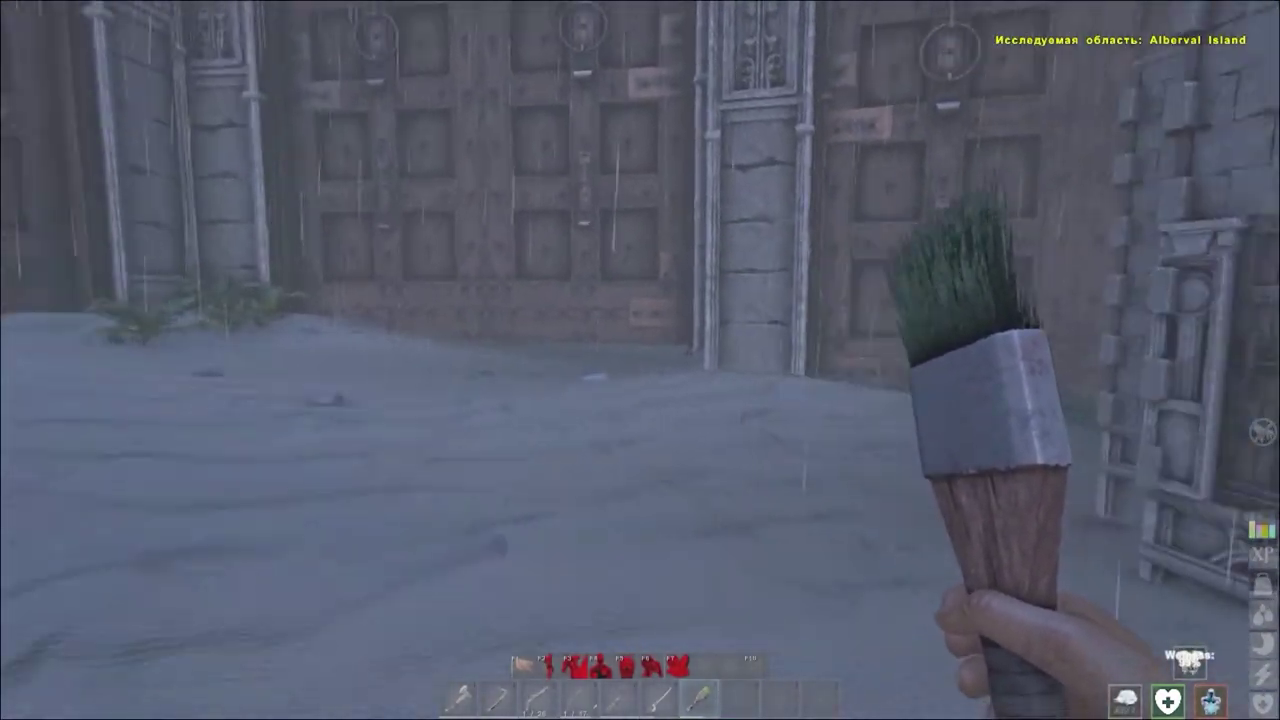
{"action": "key", "text": "w"}
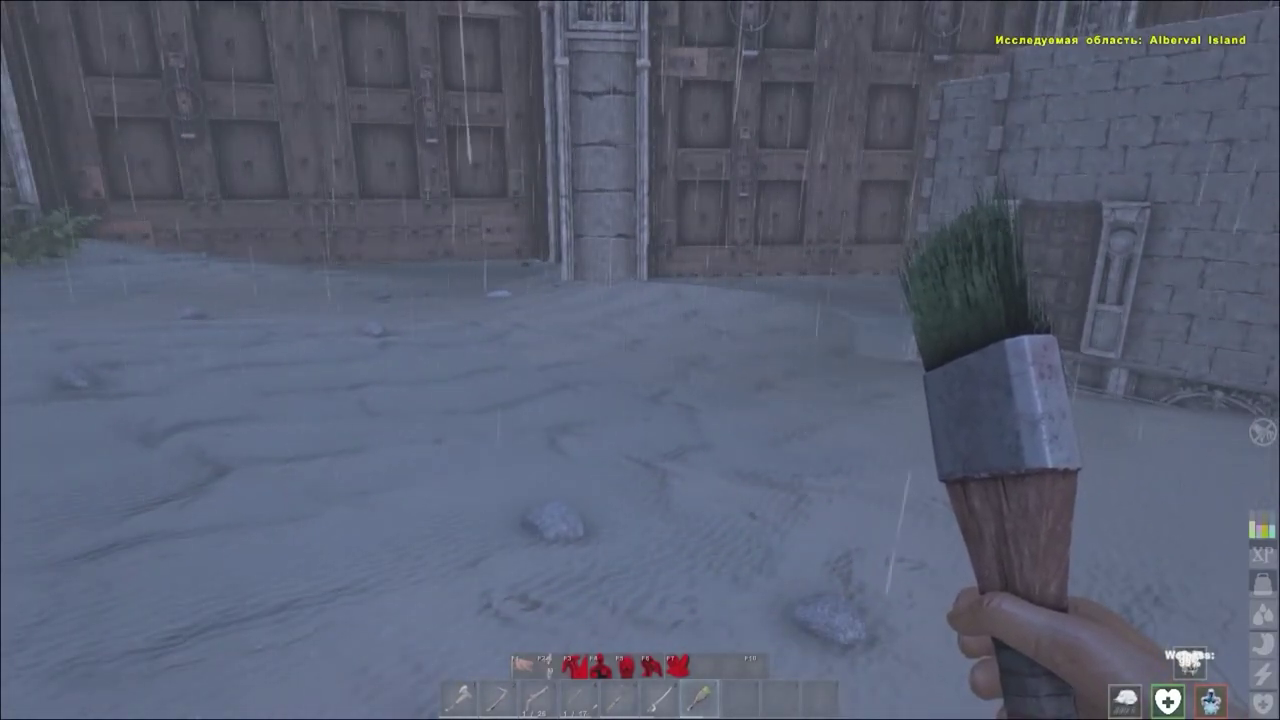
{"action": "key", "text": "w"}
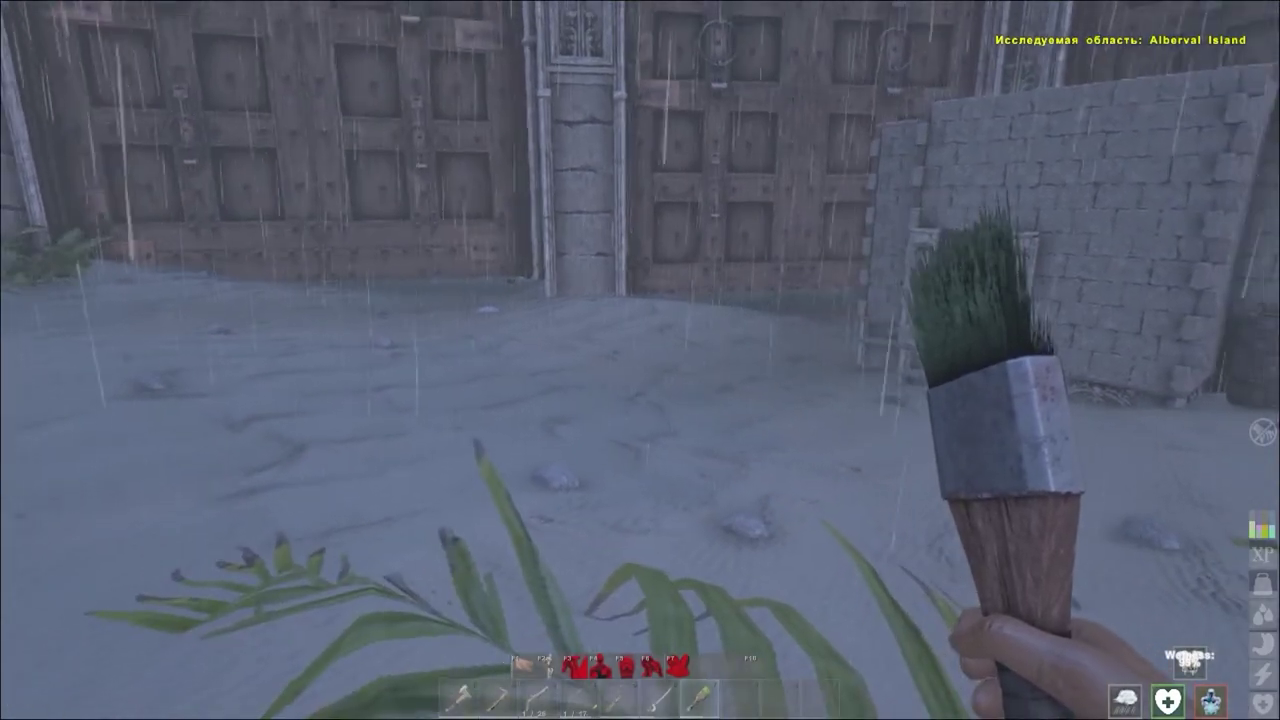
{"action": "key", "text": "w"}
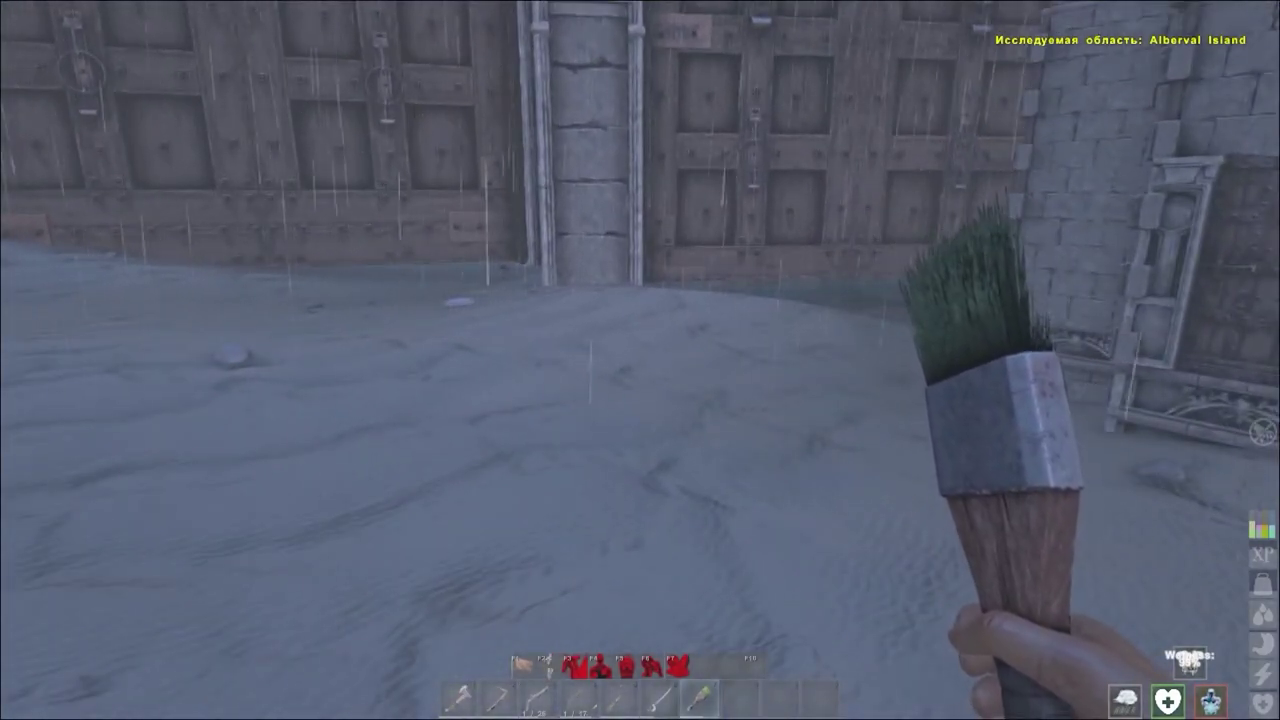